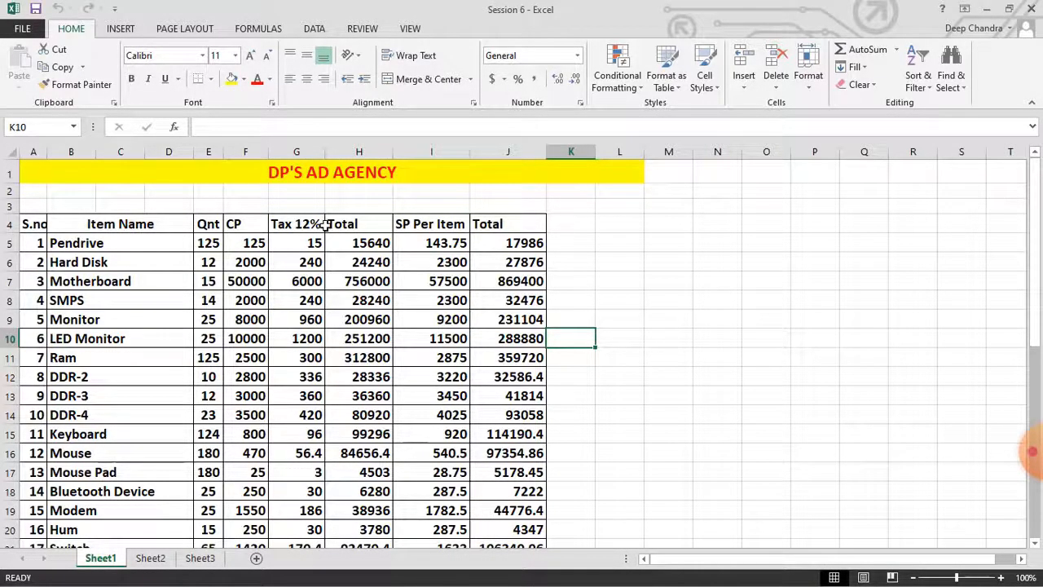
Auto-fit the width of column A to the S.no heading and show the sheet in Page Layout view
double_click(47, 145)
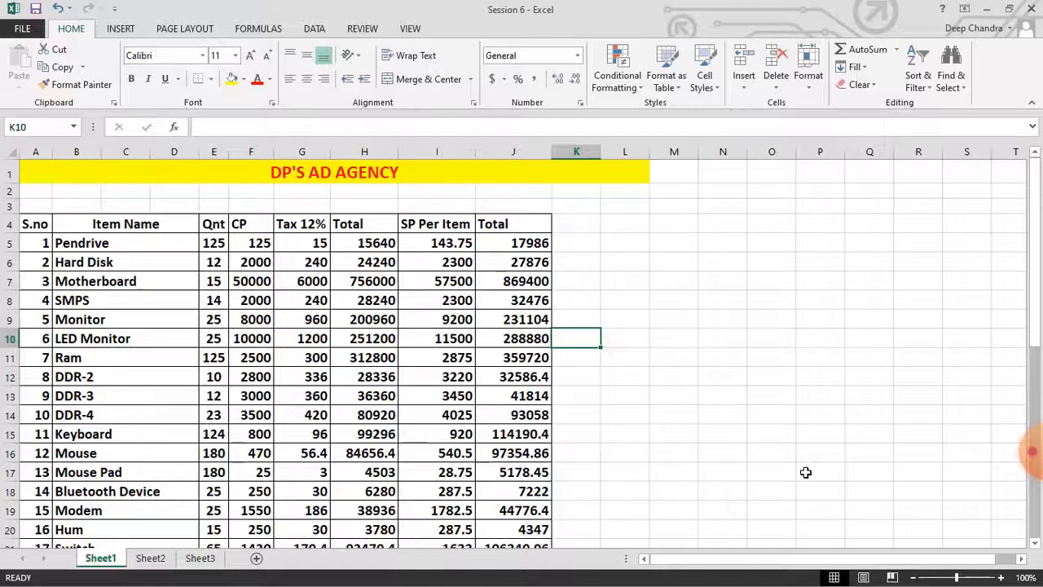
click(864, 578)
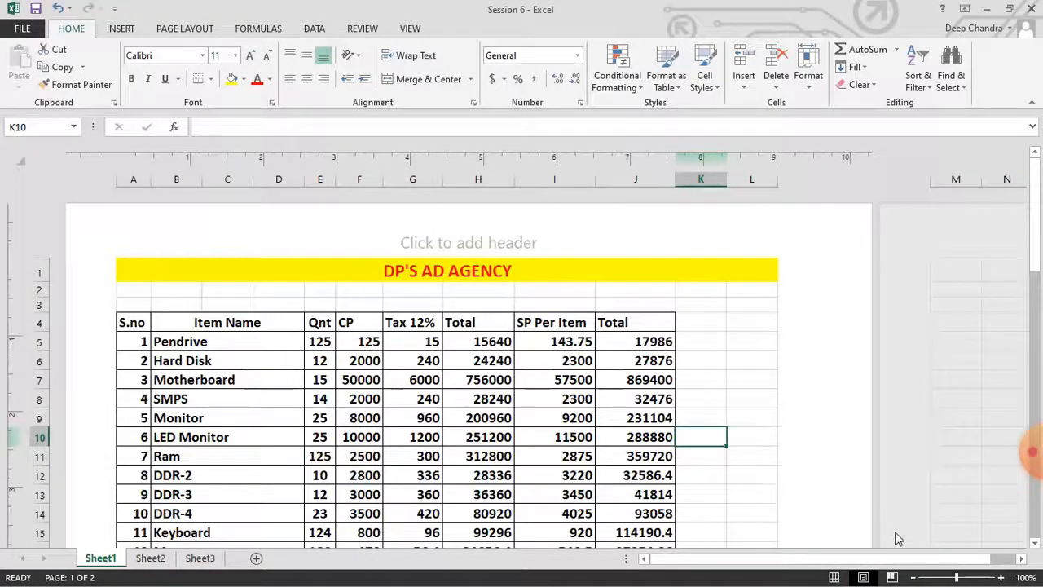
In Page Break Preview, move the break between pages 1 and 2 up to just below row 21
click(892, 577)
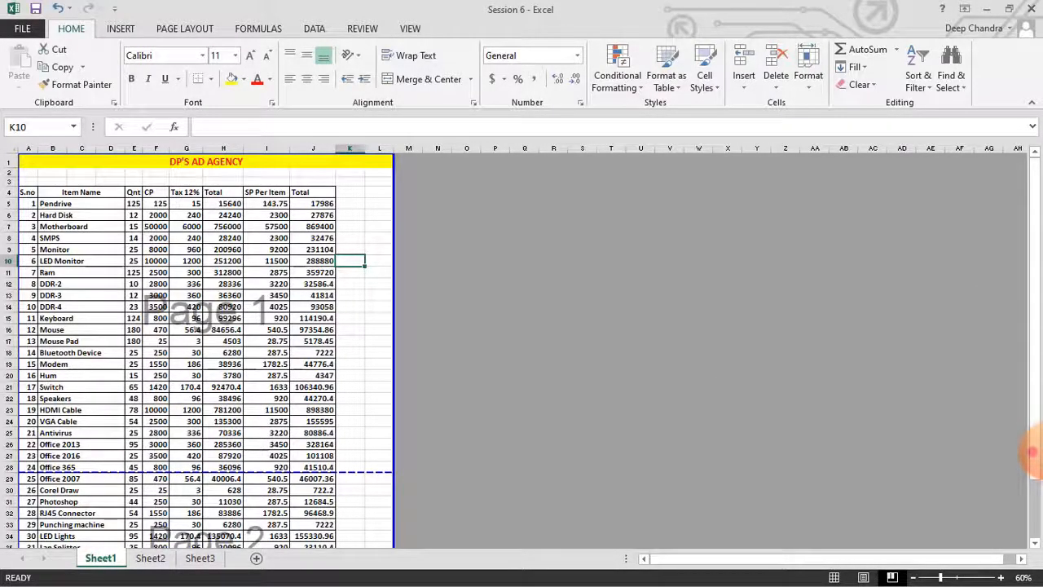
drag(1035, 287, 1039, 370)
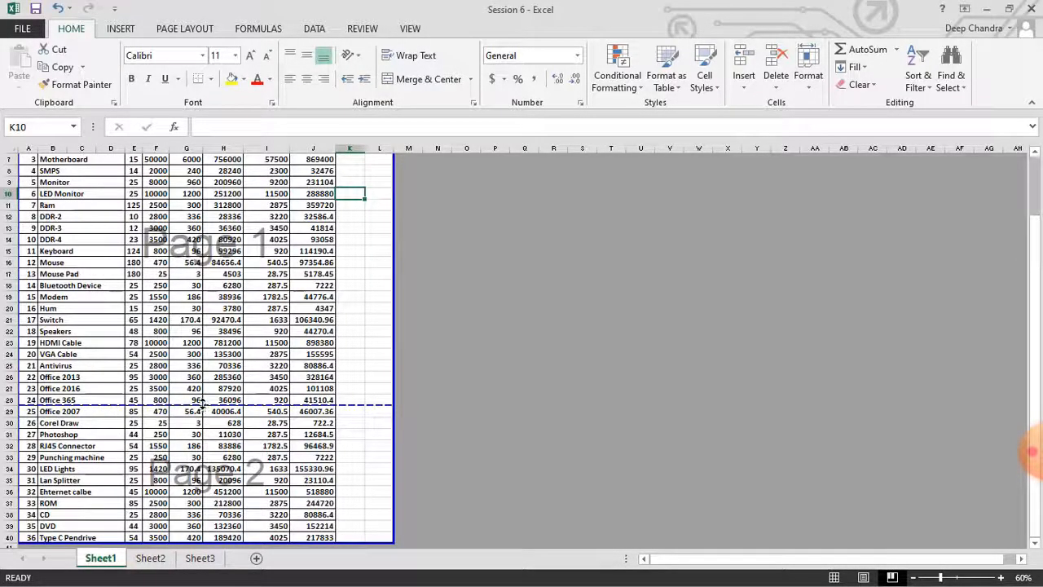
drag(211, 400, 199, 298)
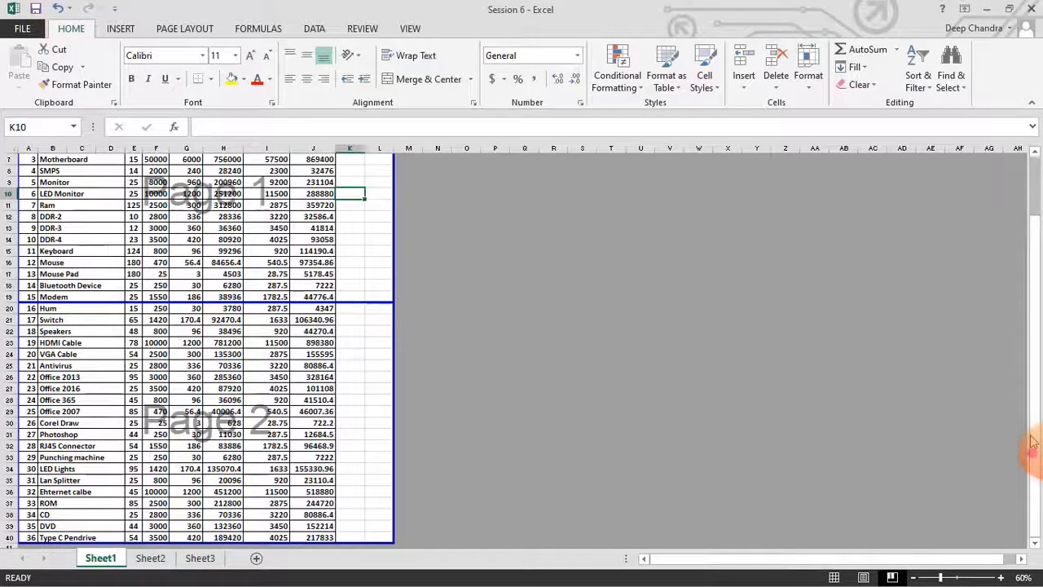
drag(1035, 444, 1032, 440)
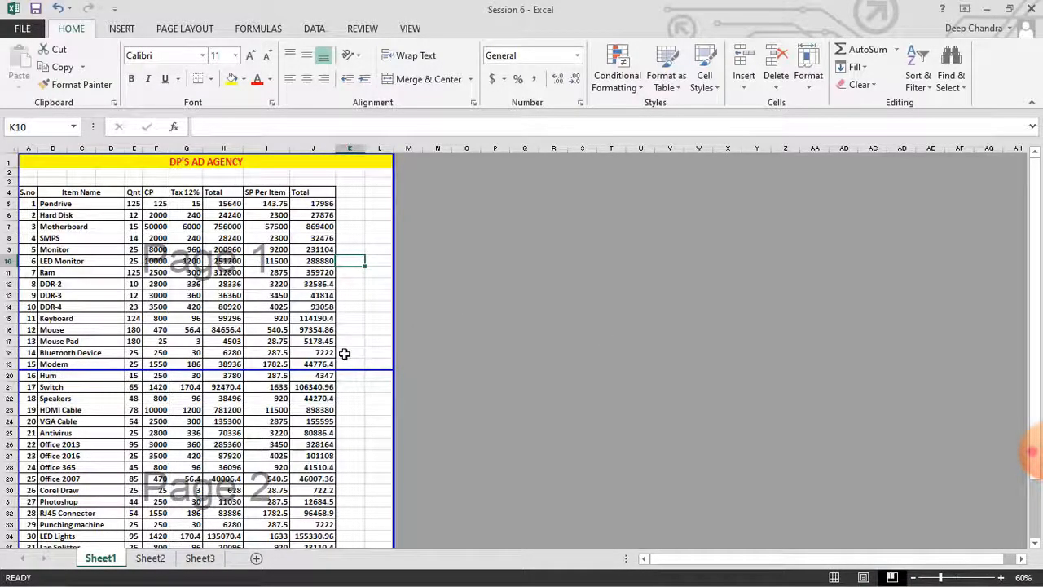
drag(326, 370, 326, 393)
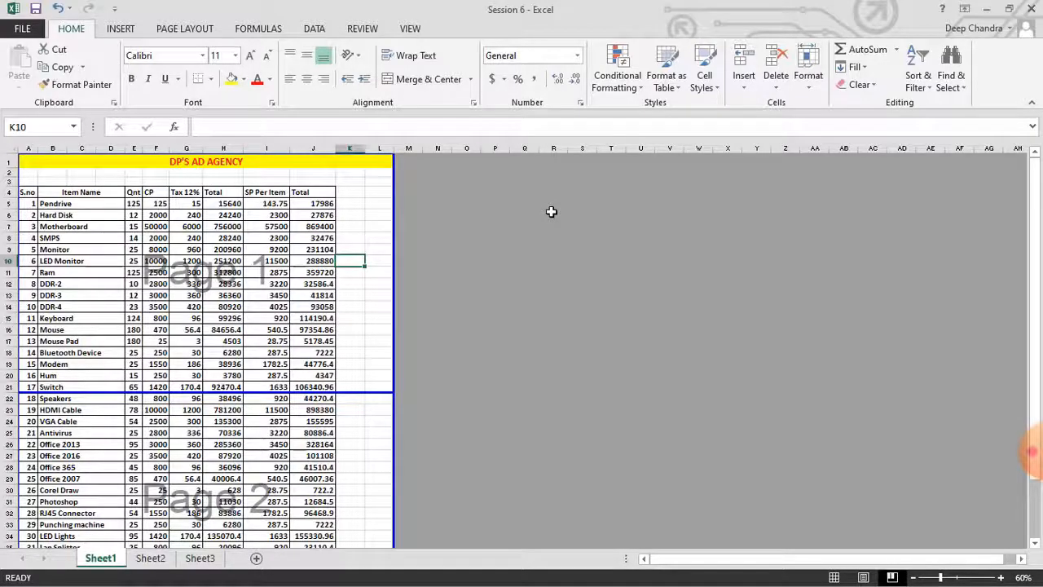
Compare the Normal, Page Break Preview and Page Layout views of the sheet, ending in Normal view
click(410, 30)
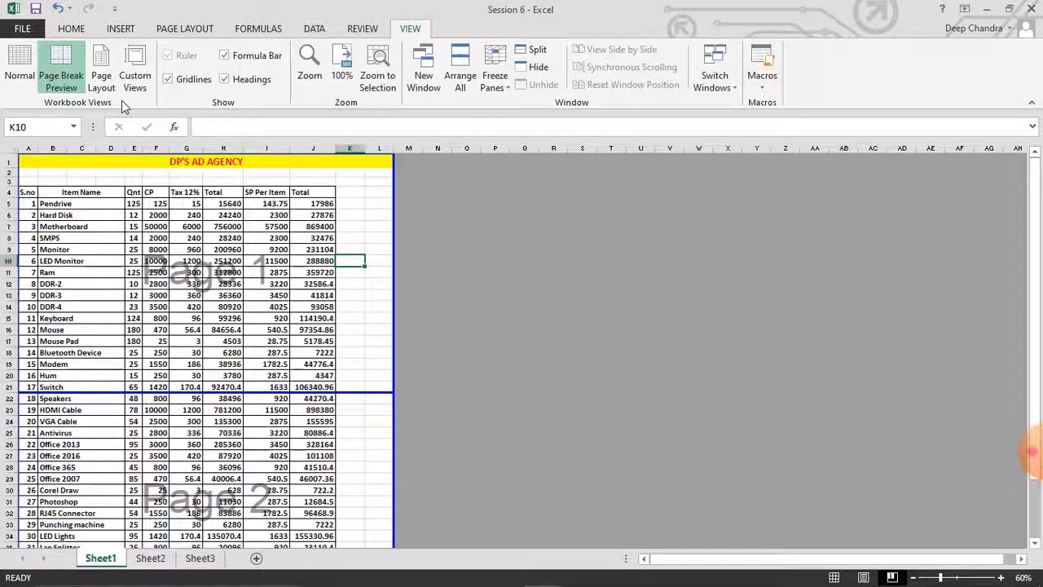
click(23, 79)
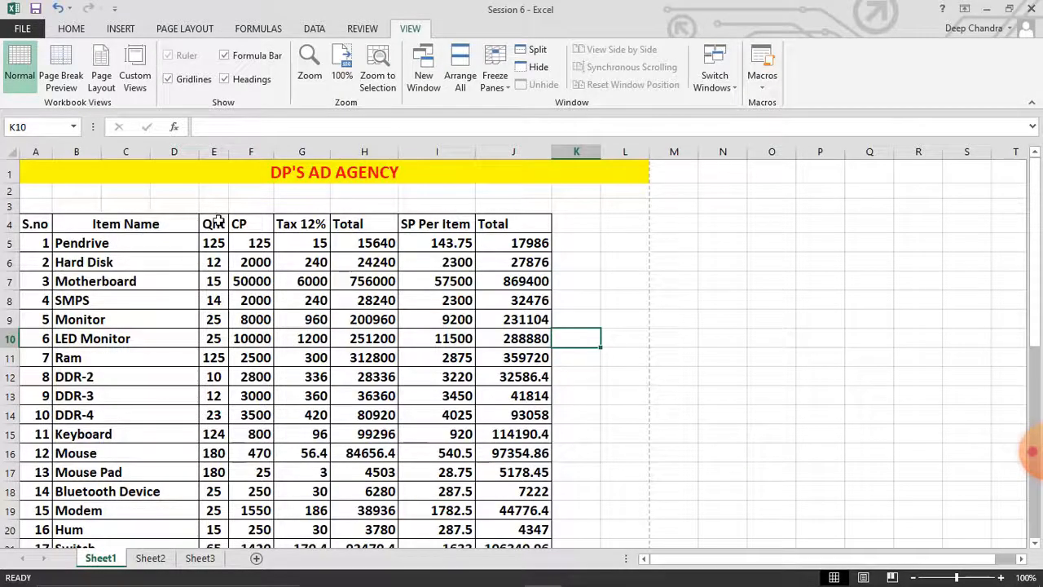
click(73, 82)
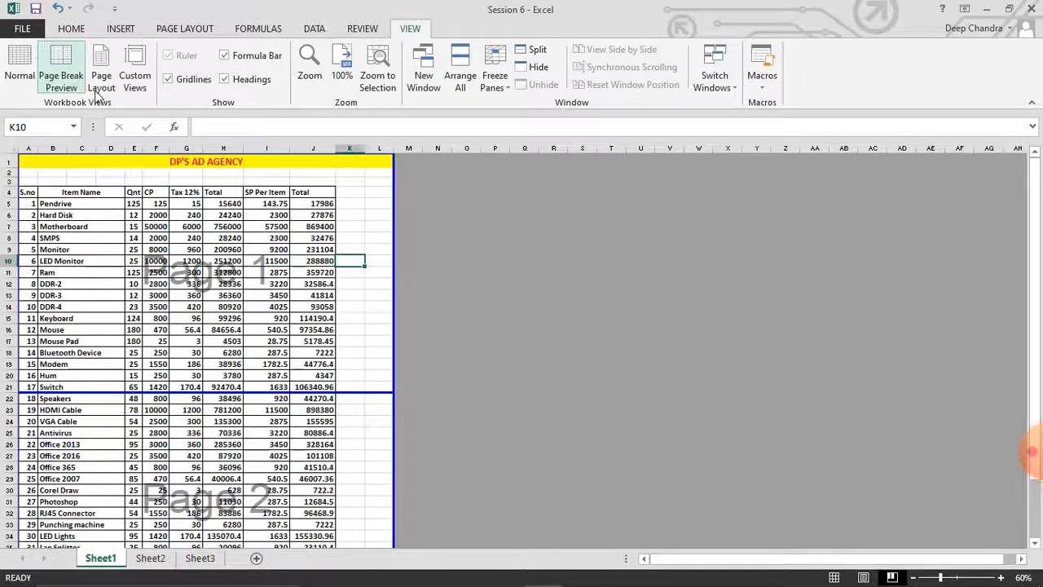
click(104, 92)
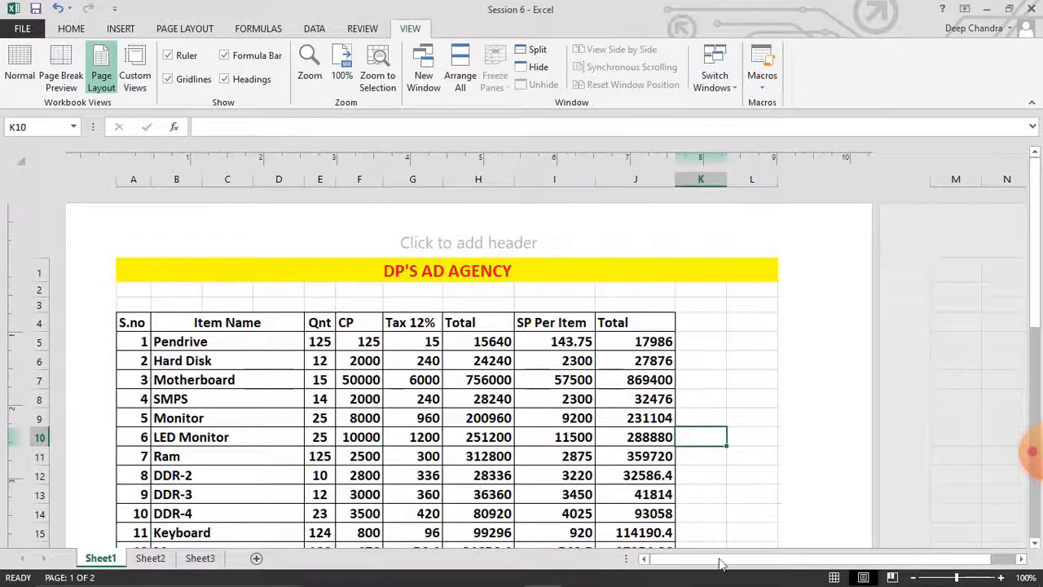
mouse_move(829, 569)
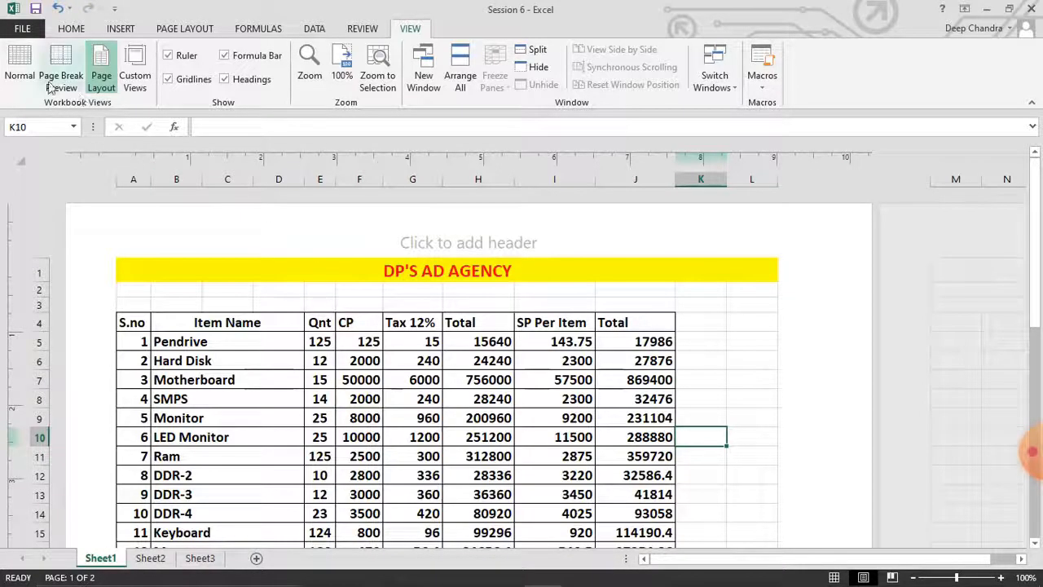
click(21, 73)
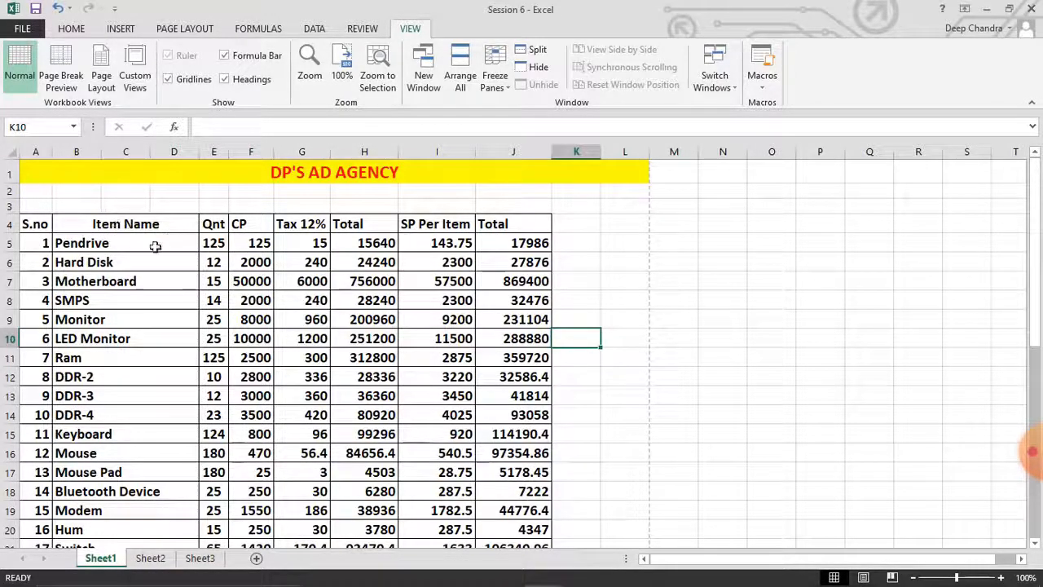
Examine the Pendrive row's cost price and the formulas behind its Total in H5 and SP Per Item in I5
drag(1036, 350, 1037, 236)
click(366, 243)
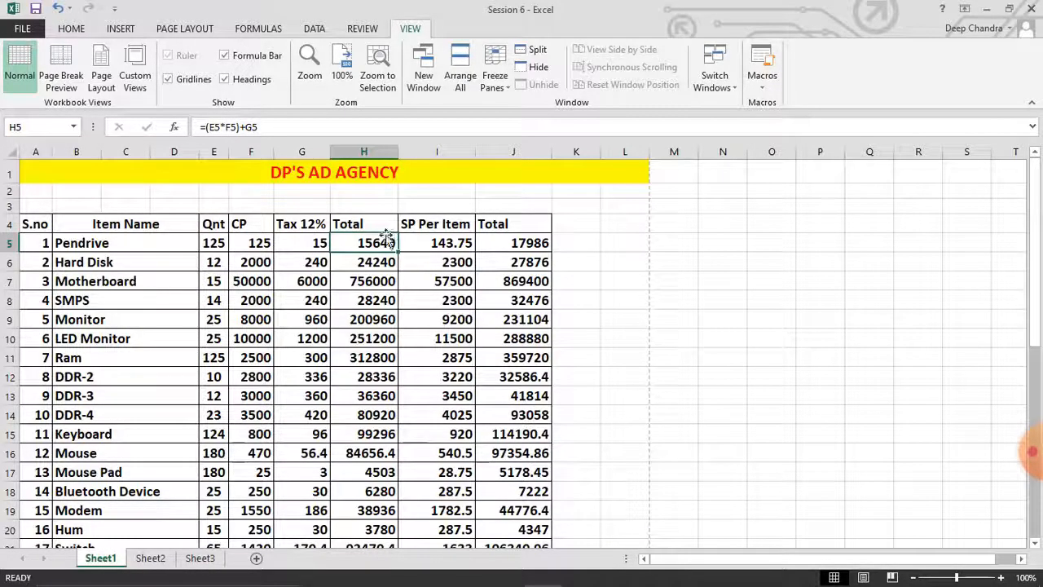
click(426, 241)
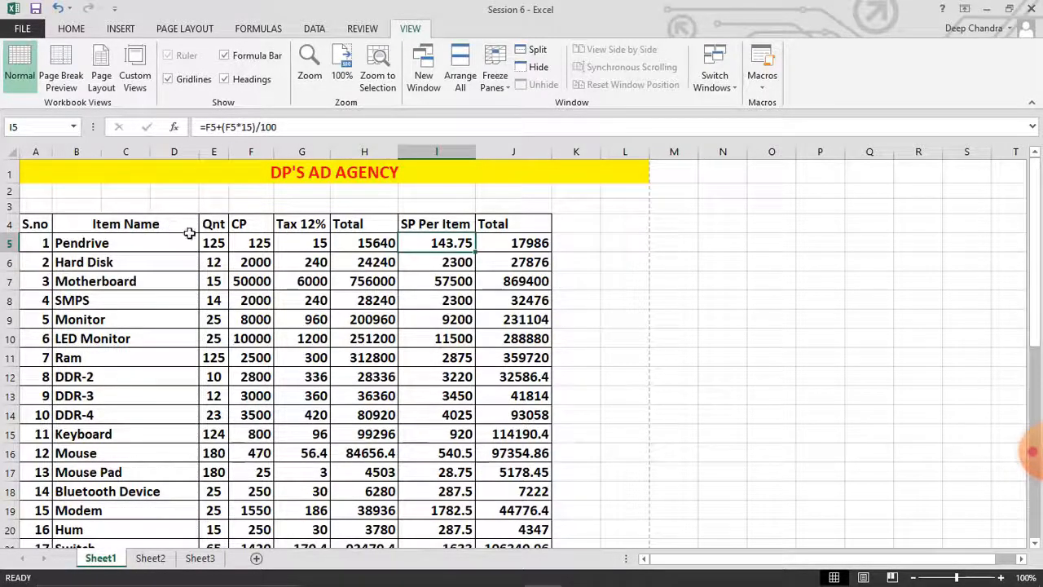
click(265, 242)
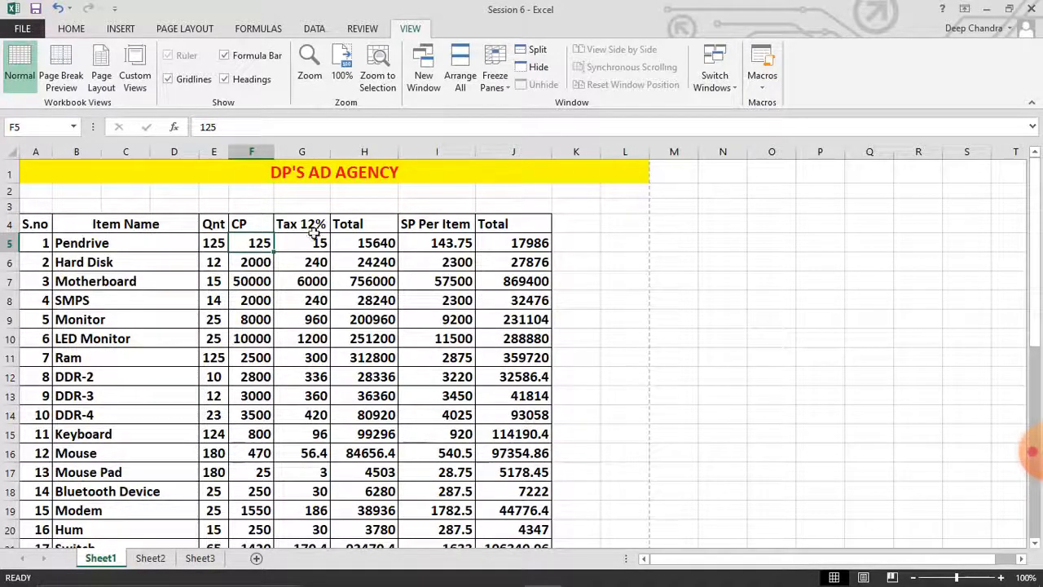
click(427, 242)
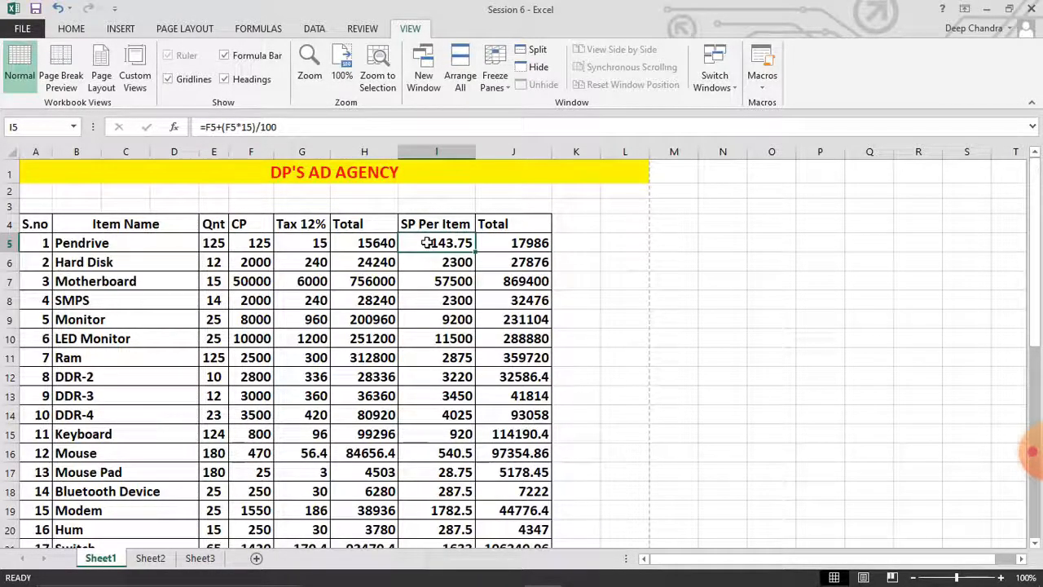
click(367, 243)
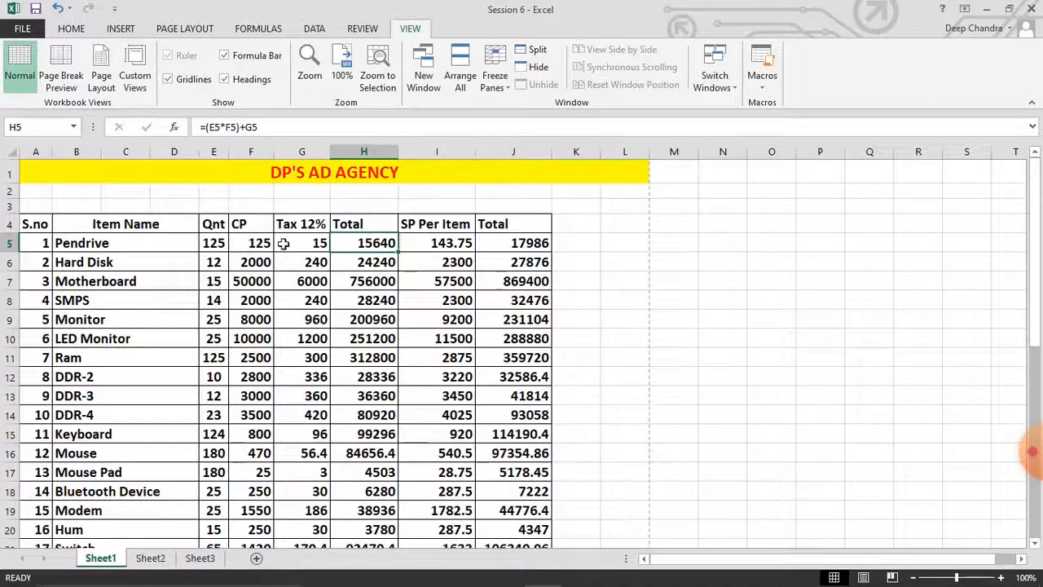
click(440, 248)
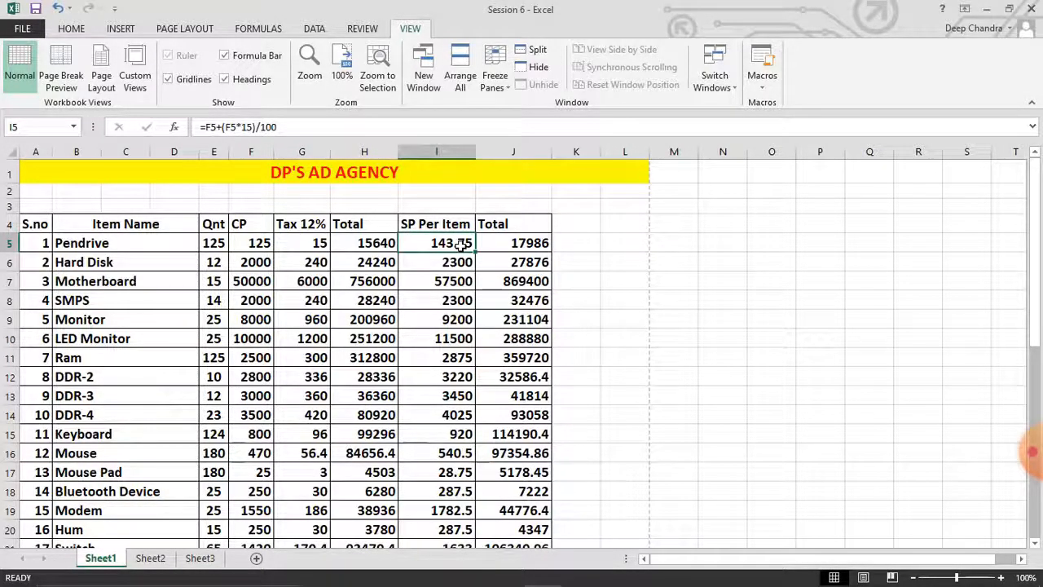
click(261, 242)
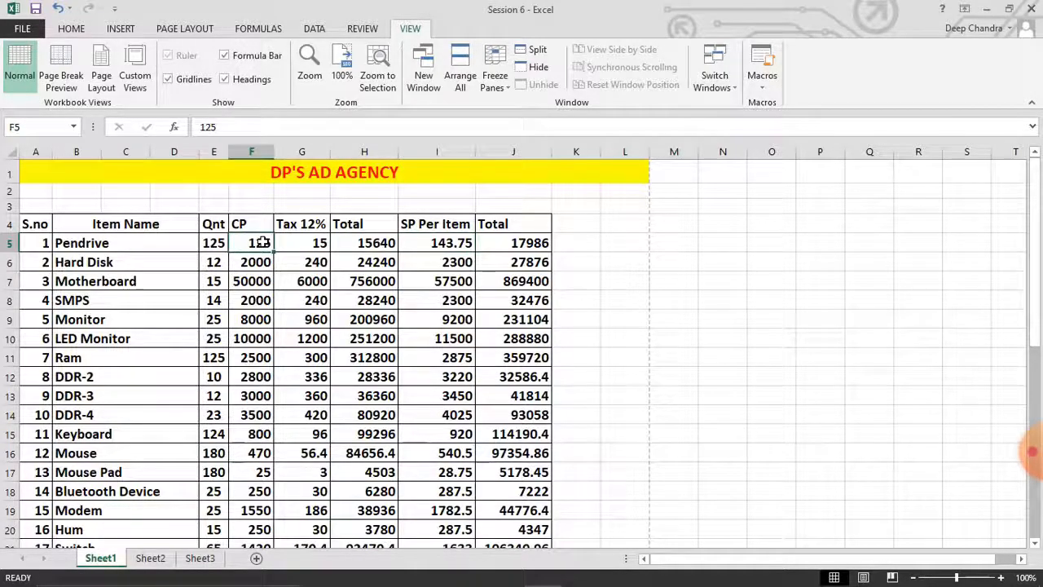
click(466, 243)
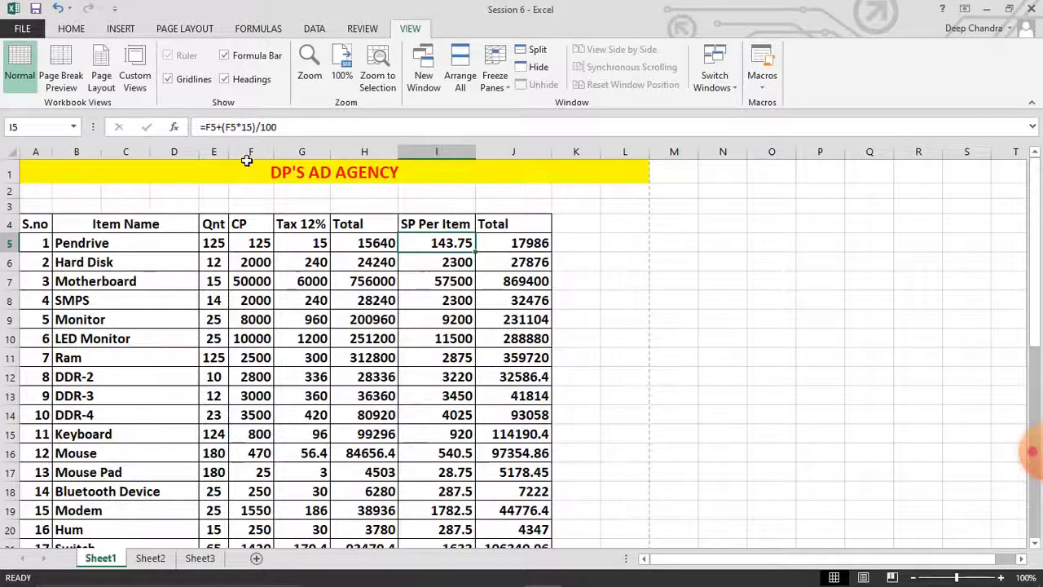
Review the cost columns F to H, the selling columns I to J and the item columns A to E, plus the tax formula in G6
drag(250, 152, 345, 158)
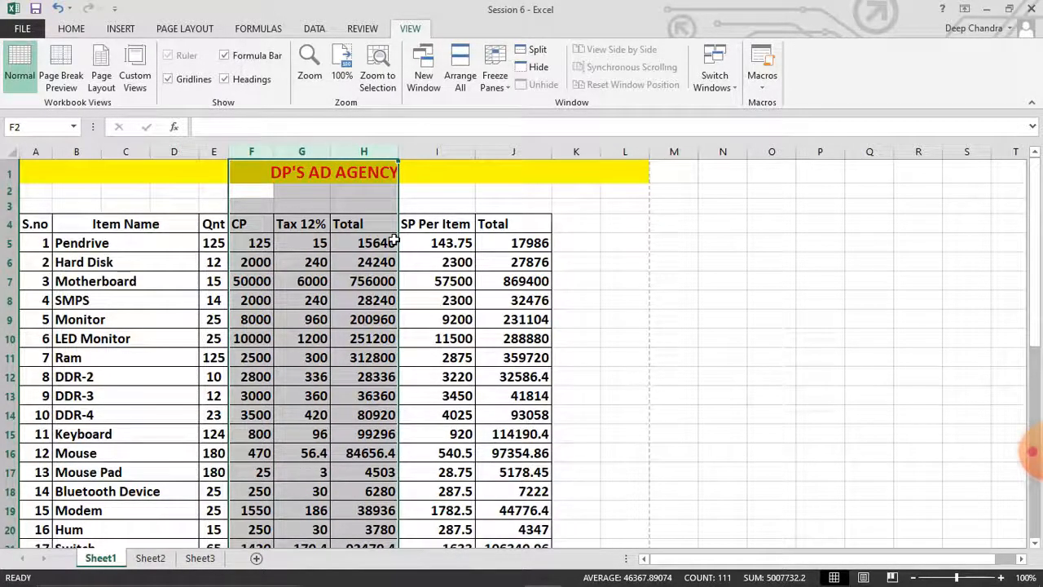
click(425, 149)
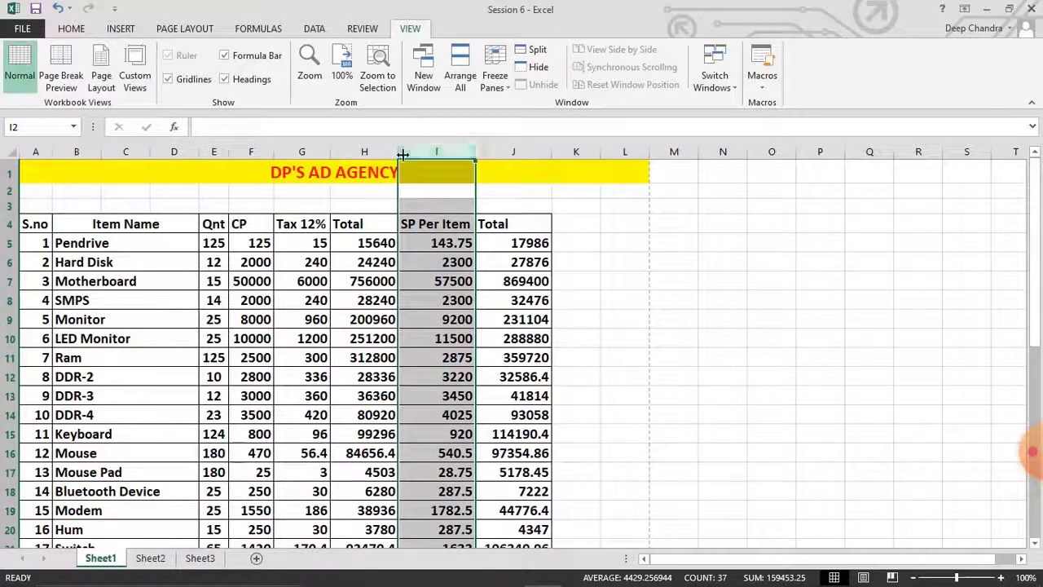
drag(432, 153, 506, 153)
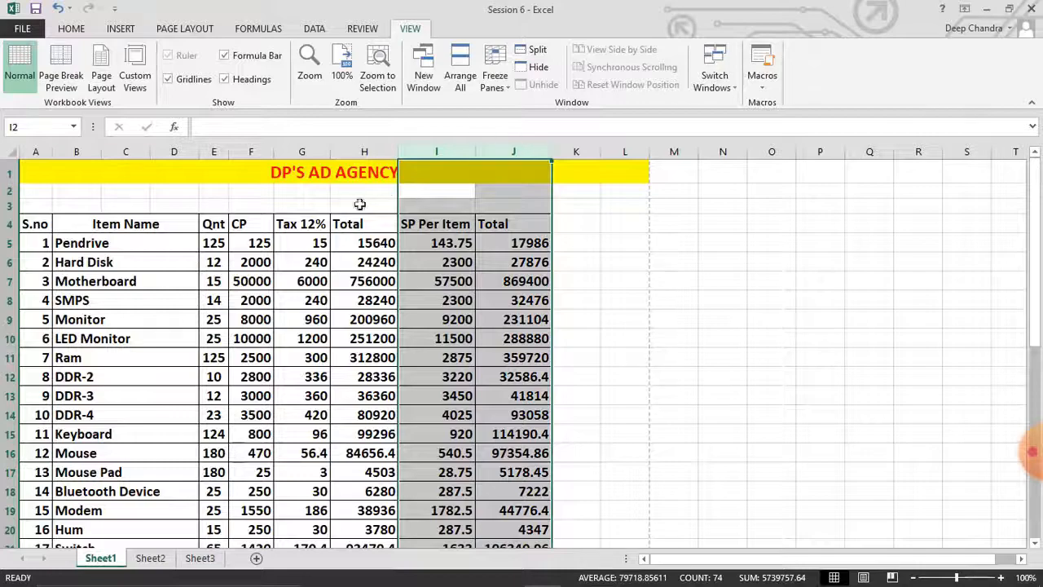
click(149, 248)
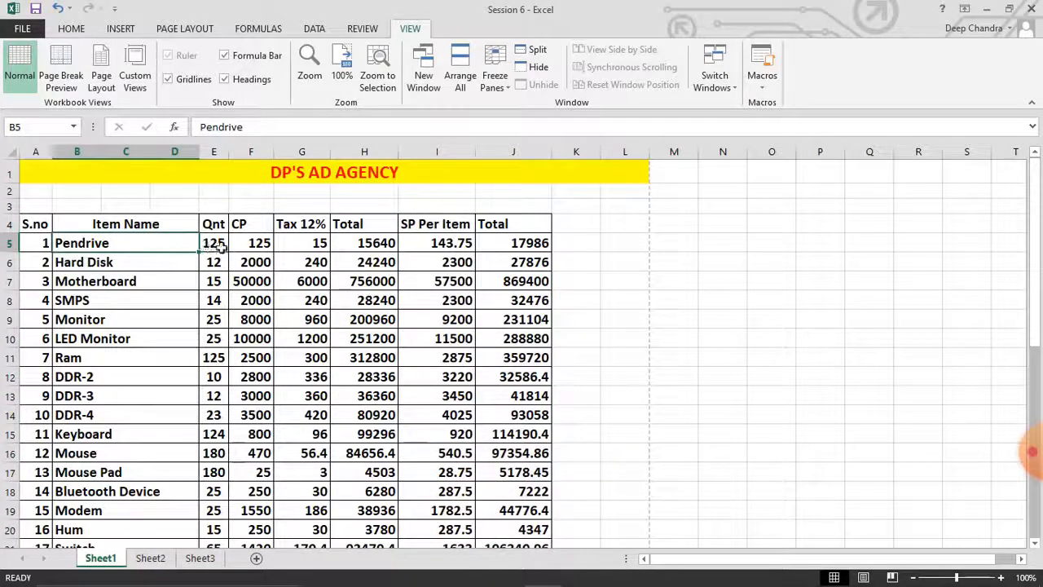
click(430, 244)
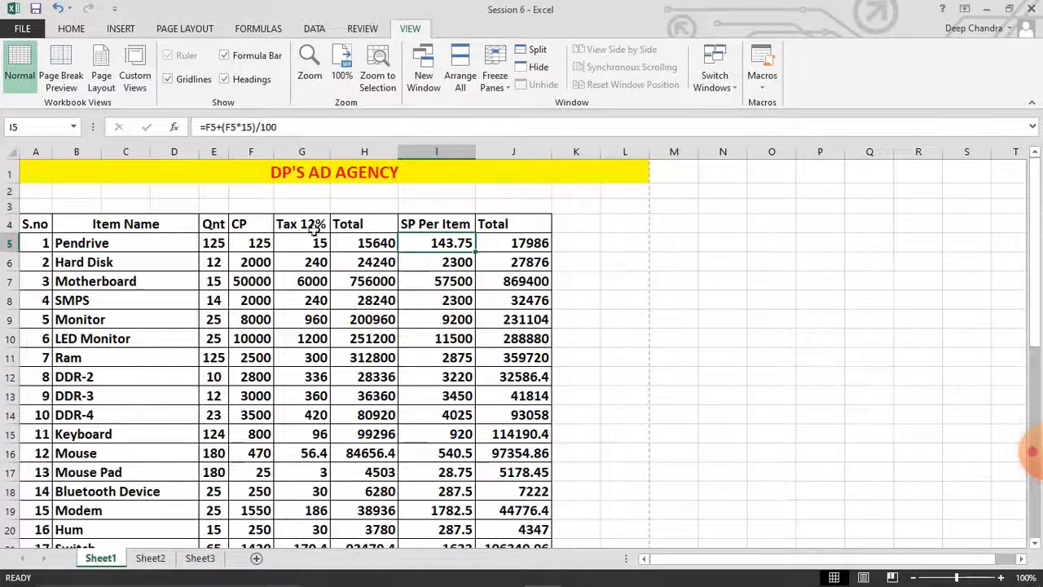
click(578, 235)
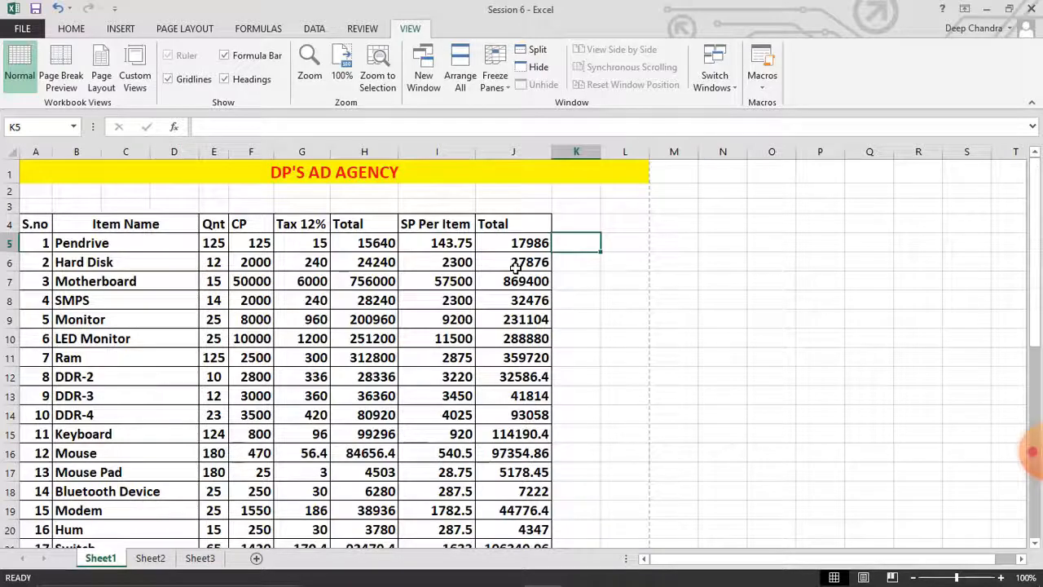
drag(436, 153, 496, 165)
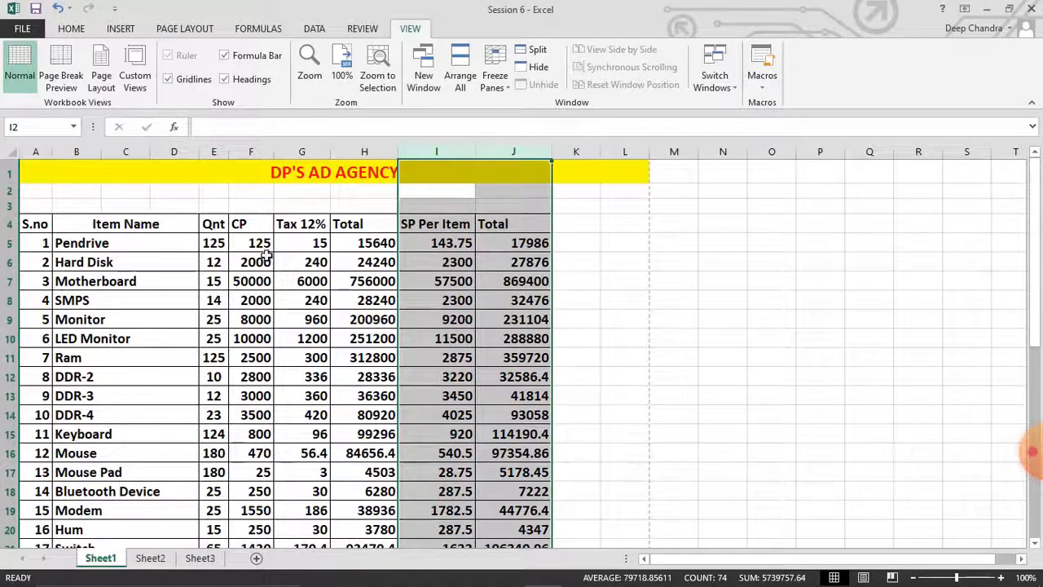
click(211, 152)
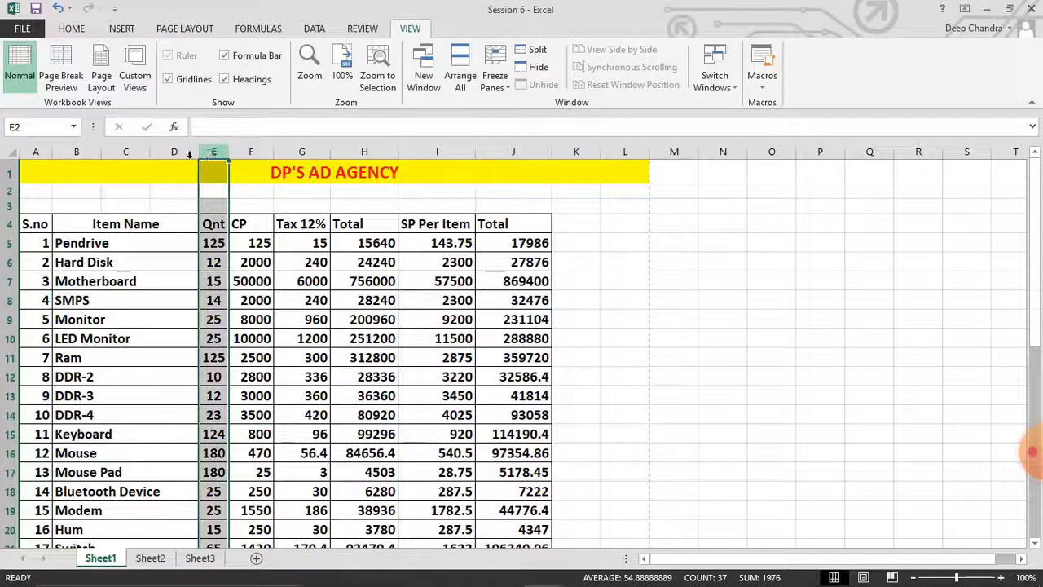
click(171, 153)
drag(169, 155, 34, 153)
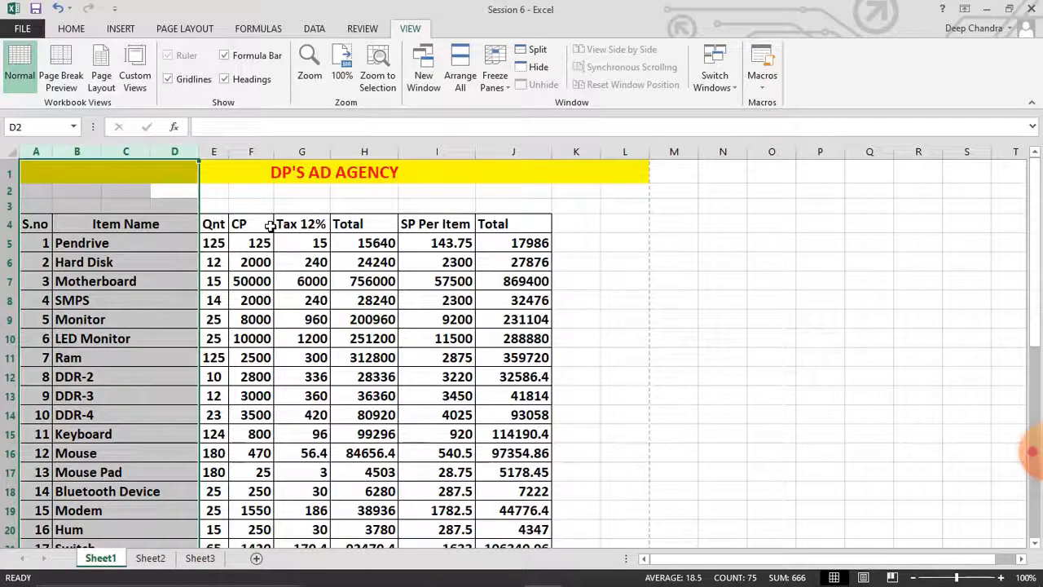
click(317, 261)
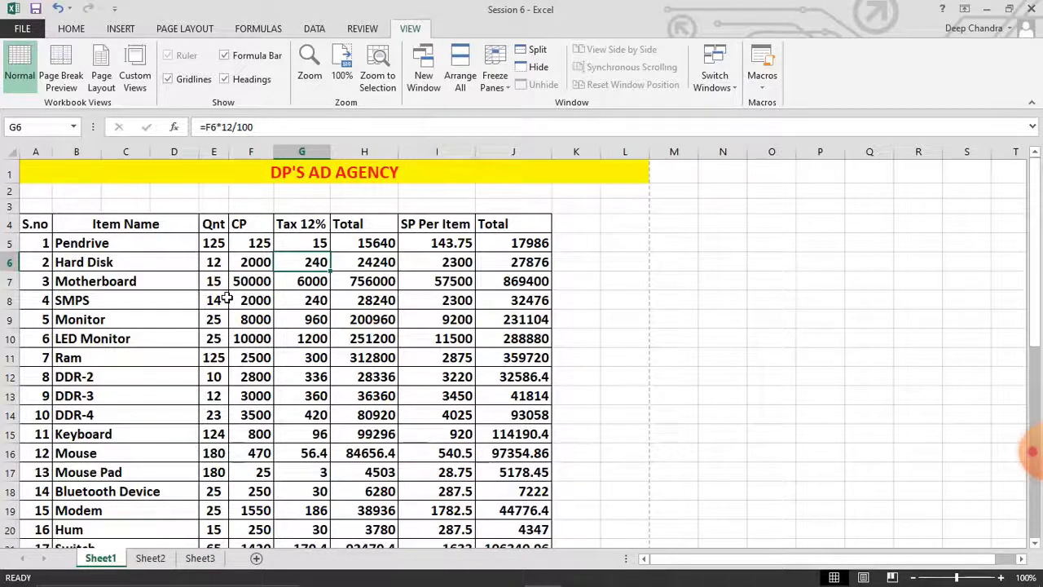
Add a custom view named Myself that includes print settings and hidden rows, columns and filter settings
click(135, 81)
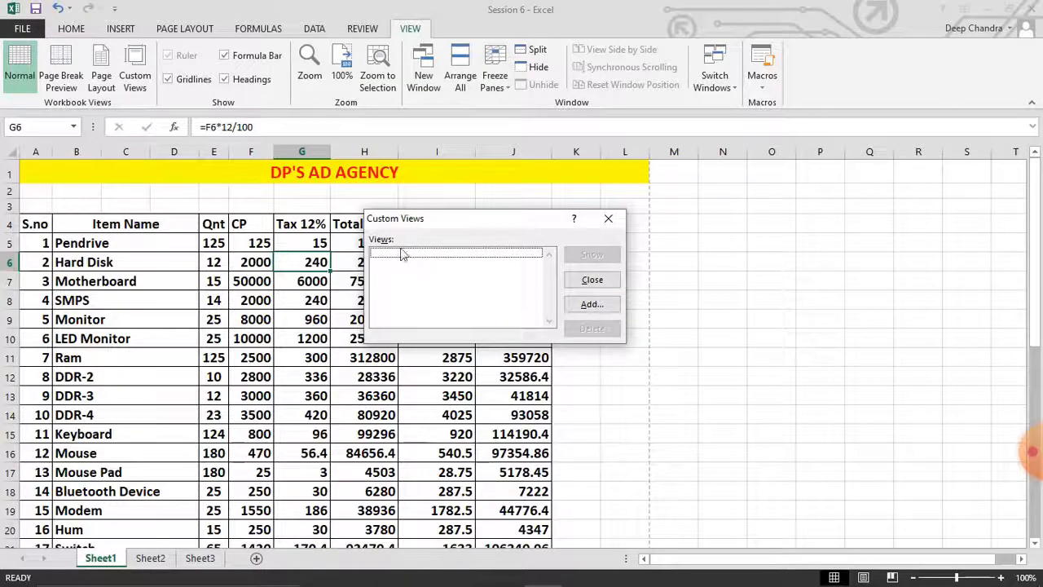
click(588, 313)
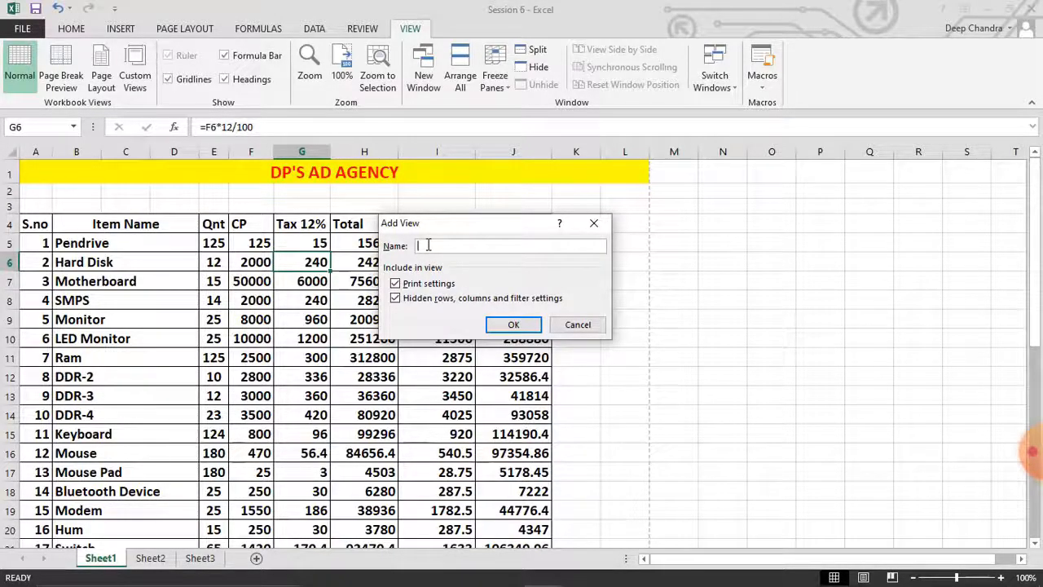
text(lf)
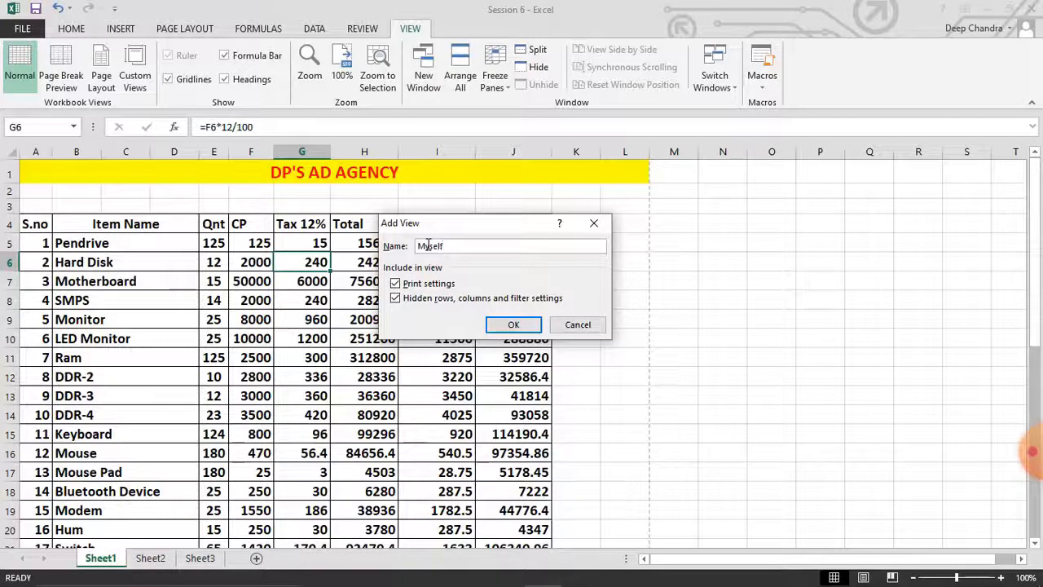
click(507, 324)
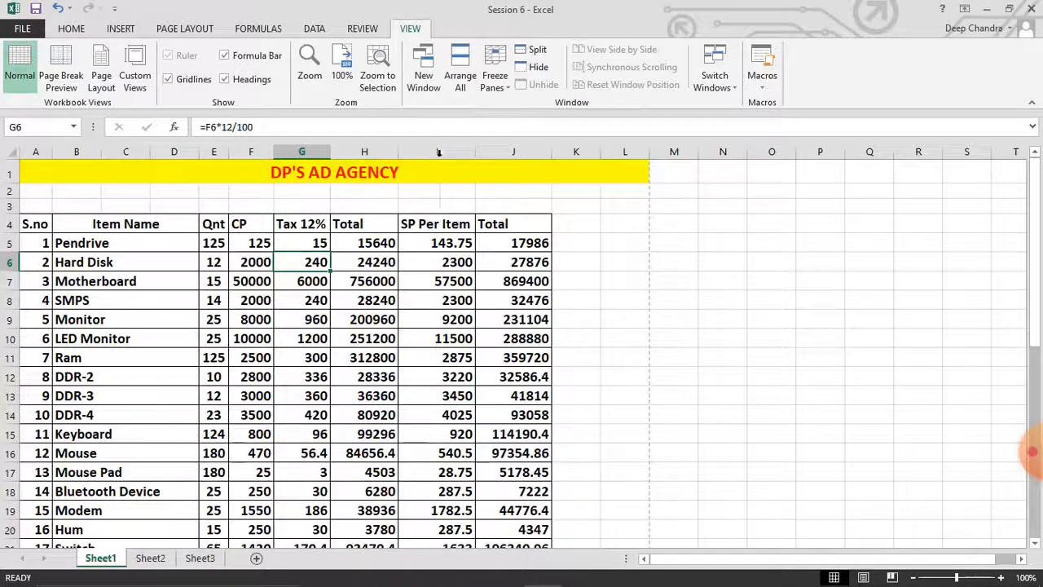
Hide the cost columns F to H, covering CP, Tax 12% and the first Total
click(469, 153)
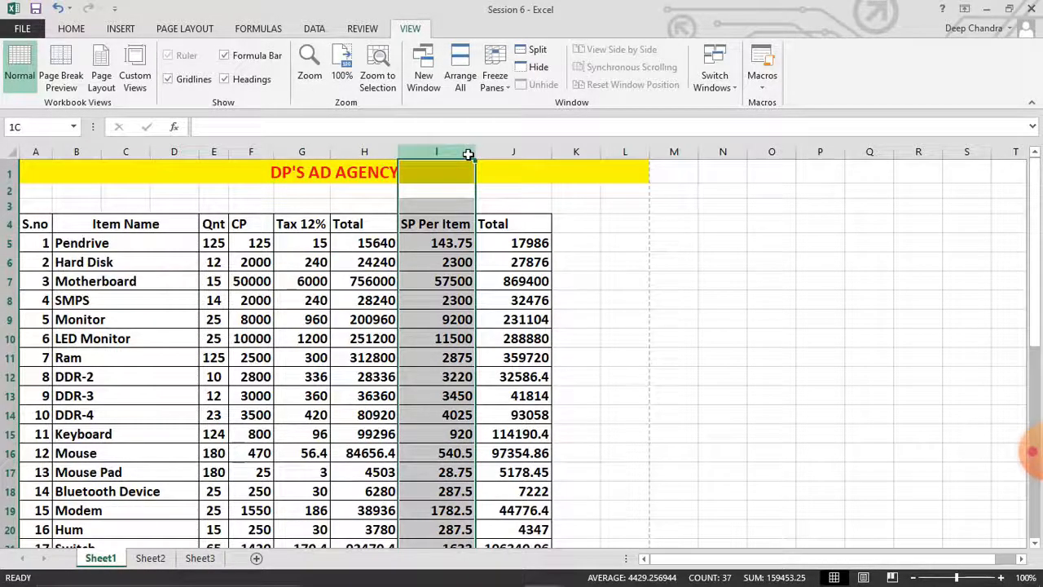
drag(367, 152, 266, 152)
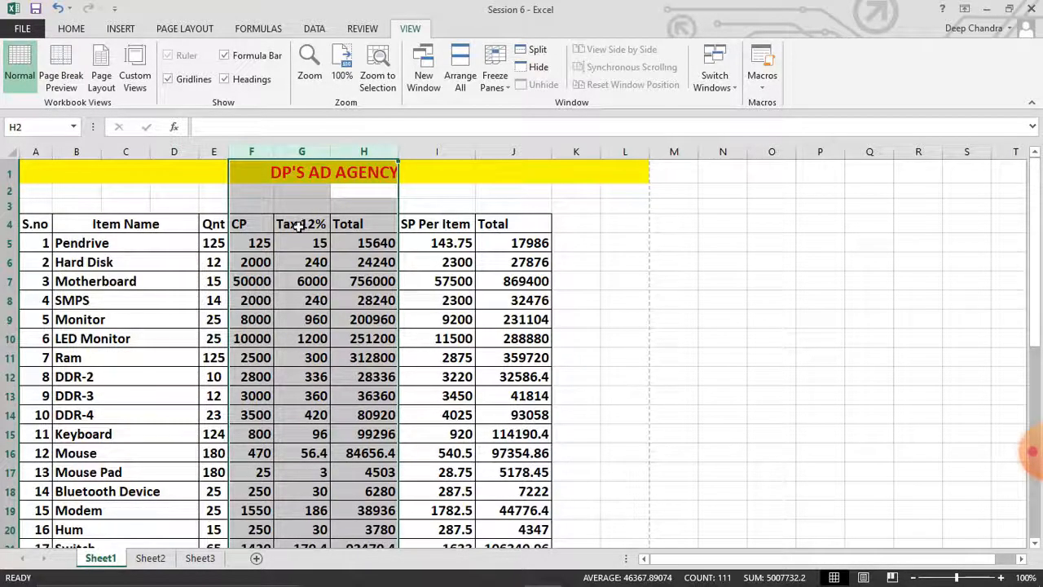
right_click(295, 152)
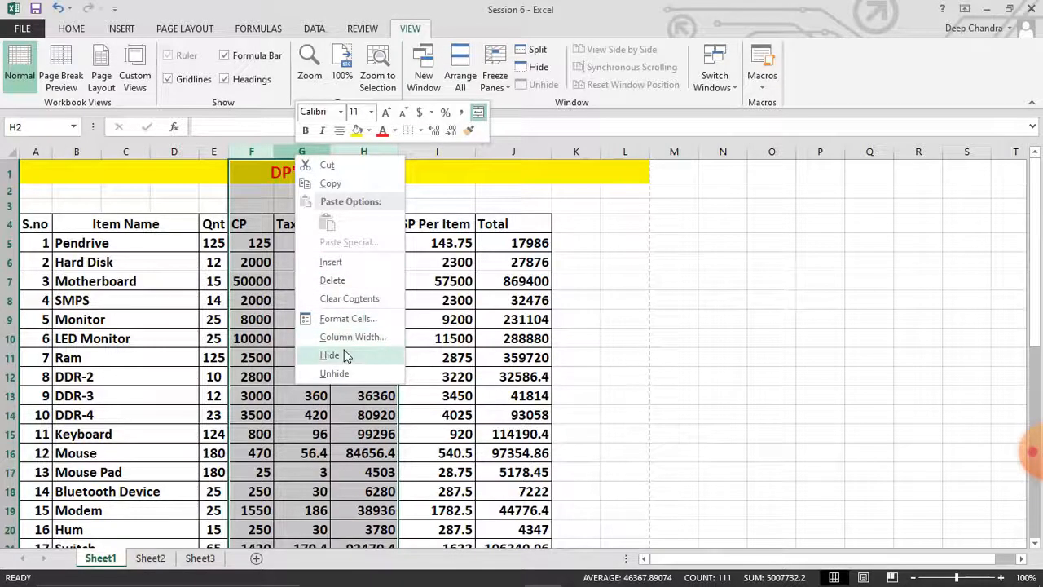
click(330, 356)
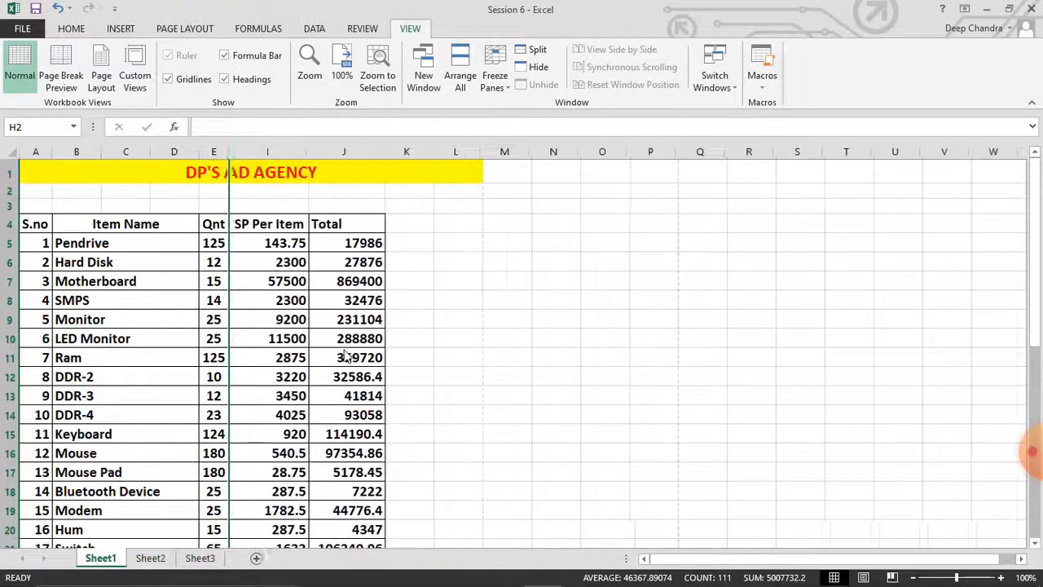
click(248, 190)
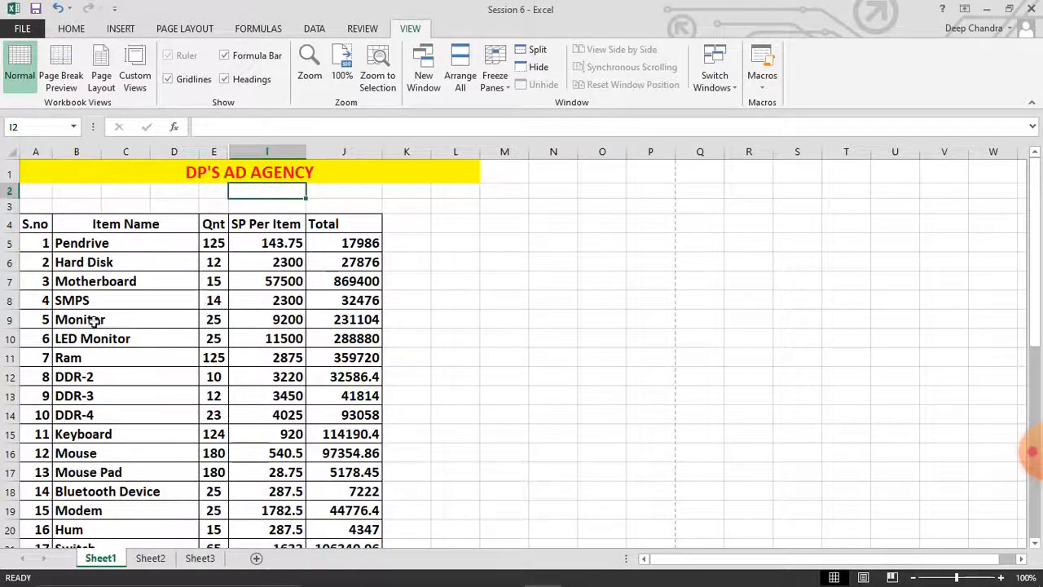
Add a custom view named Customer that includes print settings and hidden rows, columns and filter settings
click(136, 94)
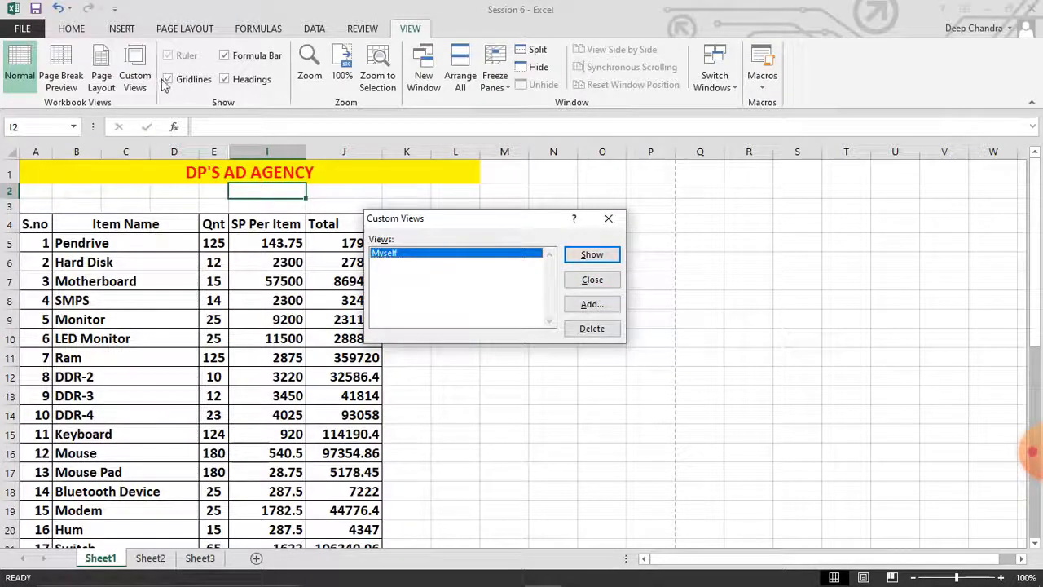
click(579, 306)
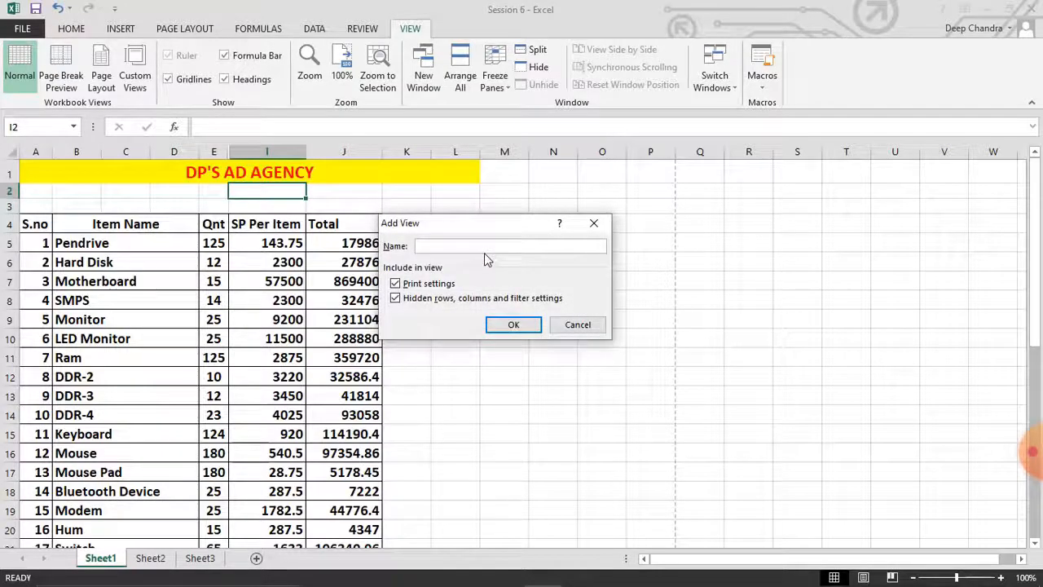
text(Customer)
key(Return)
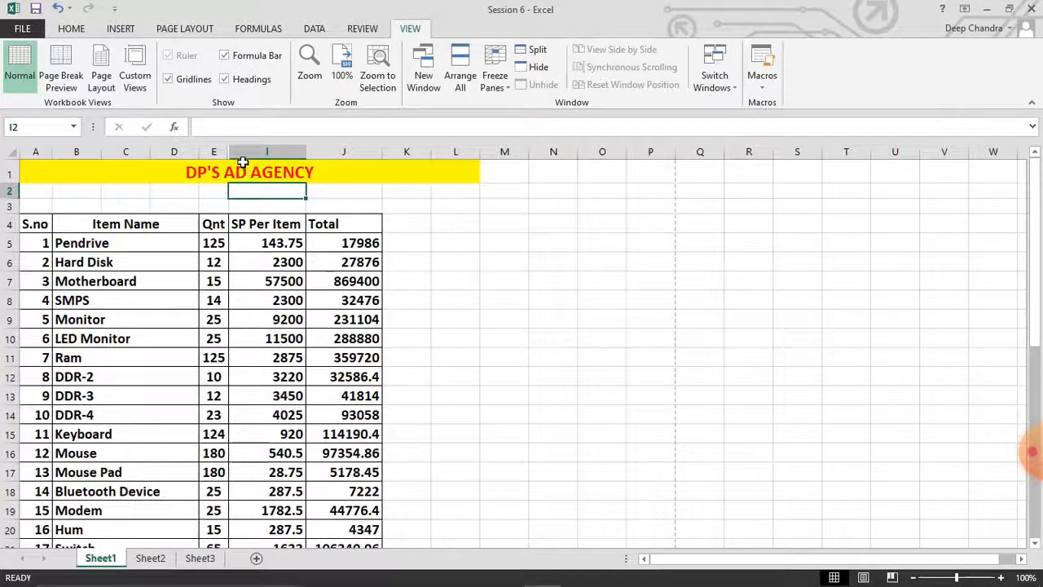
drag(239, 149, 340, 154)
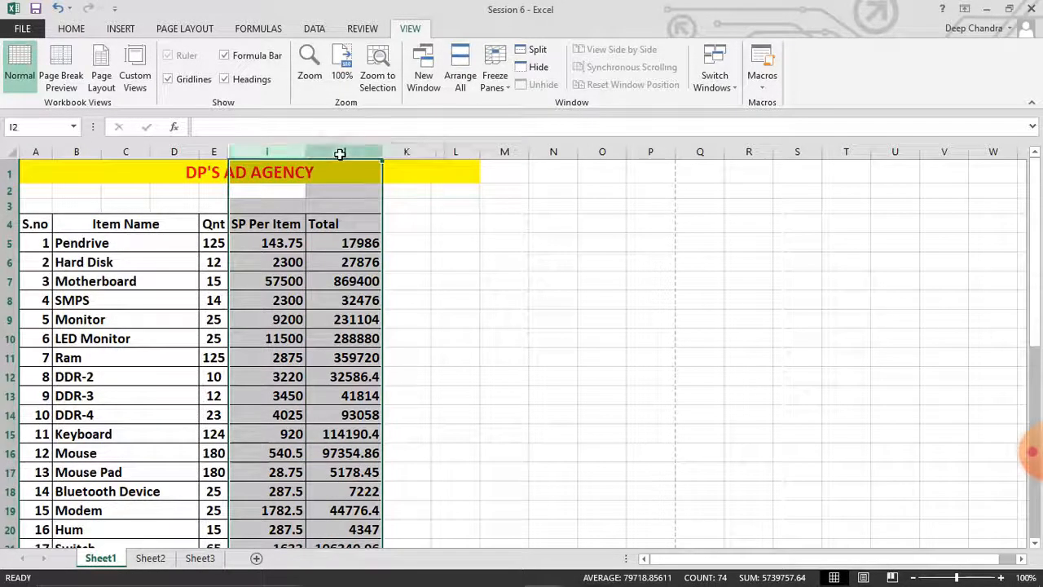
drag(211, 150, 246, 153)
right_click(246, 154)
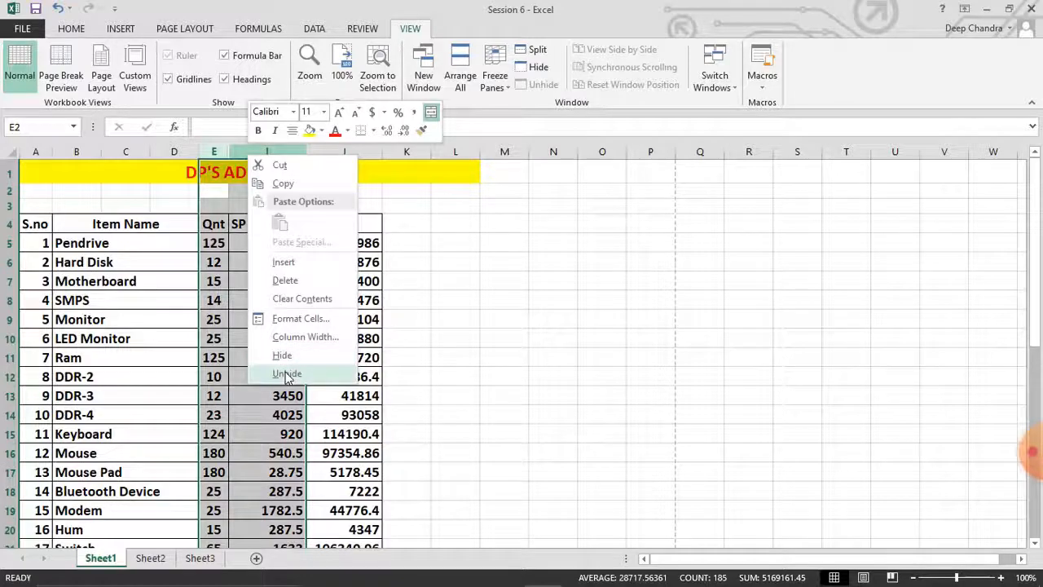
key(Escape)
click(334, 313)
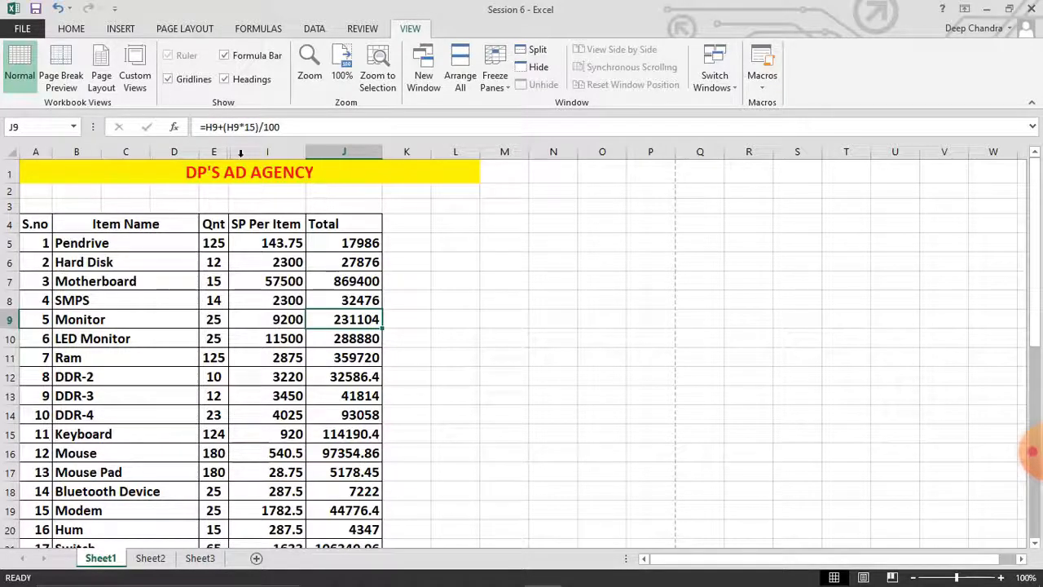
Unhide the columns F to H between the Qnt and SP Per Item columns
click(210, 152)
drag(211, 151, 347, 149)
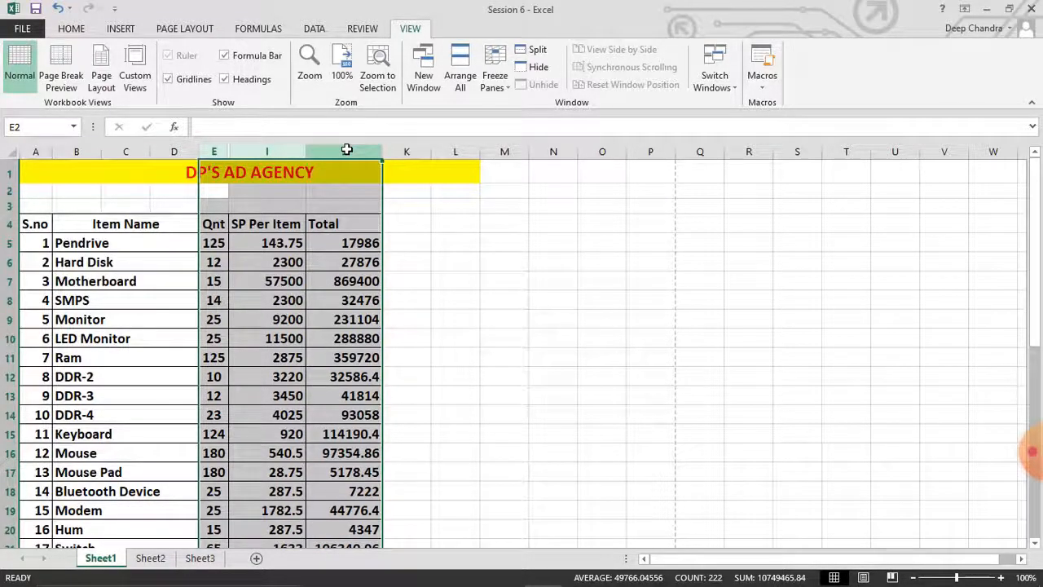
right_click(277, 149)
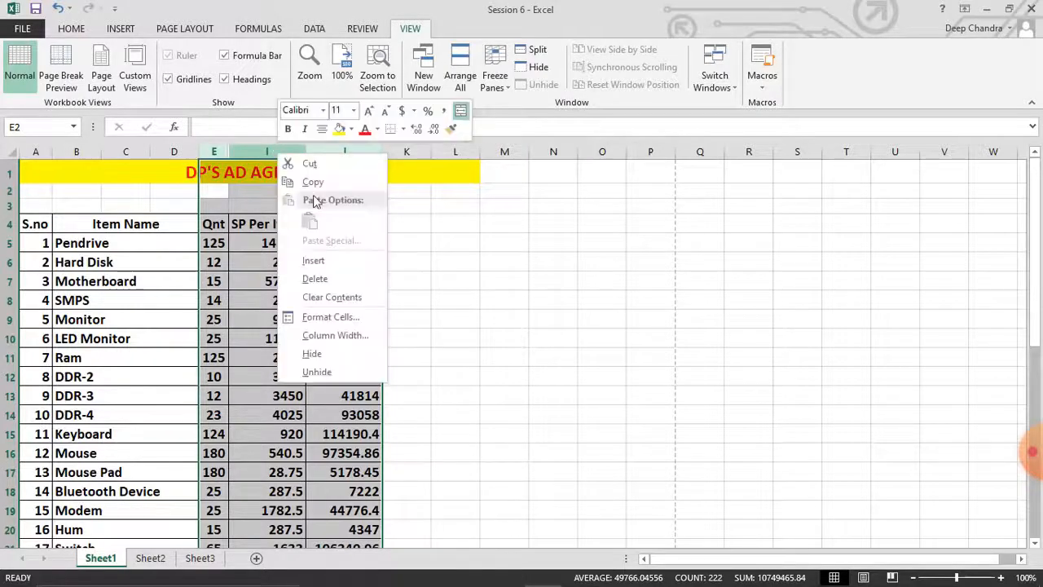
click(330, 374)
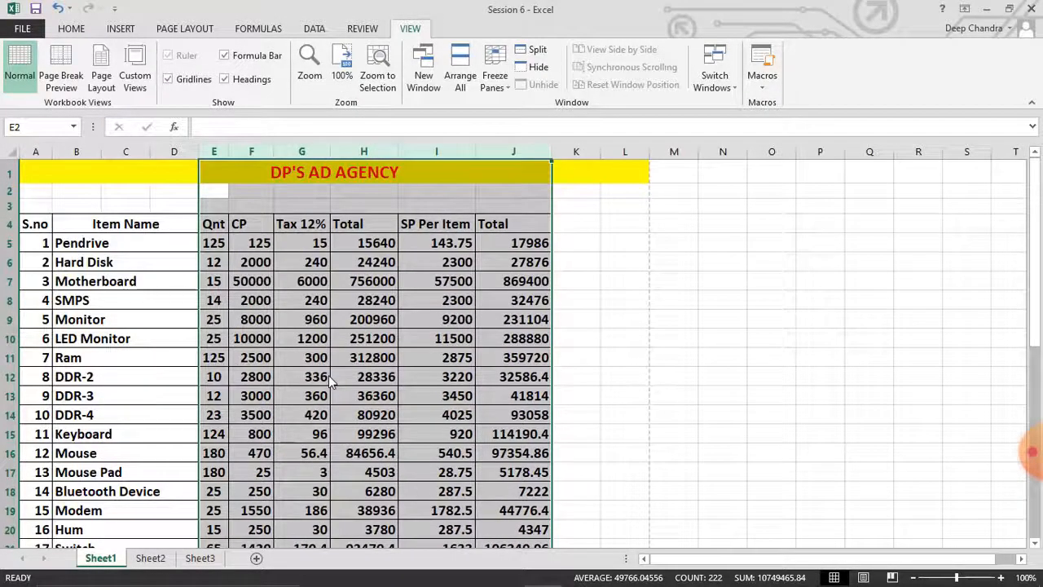
Hide columns G to J so the item table ends at the CP column
drag(287, 152, 531, 154)
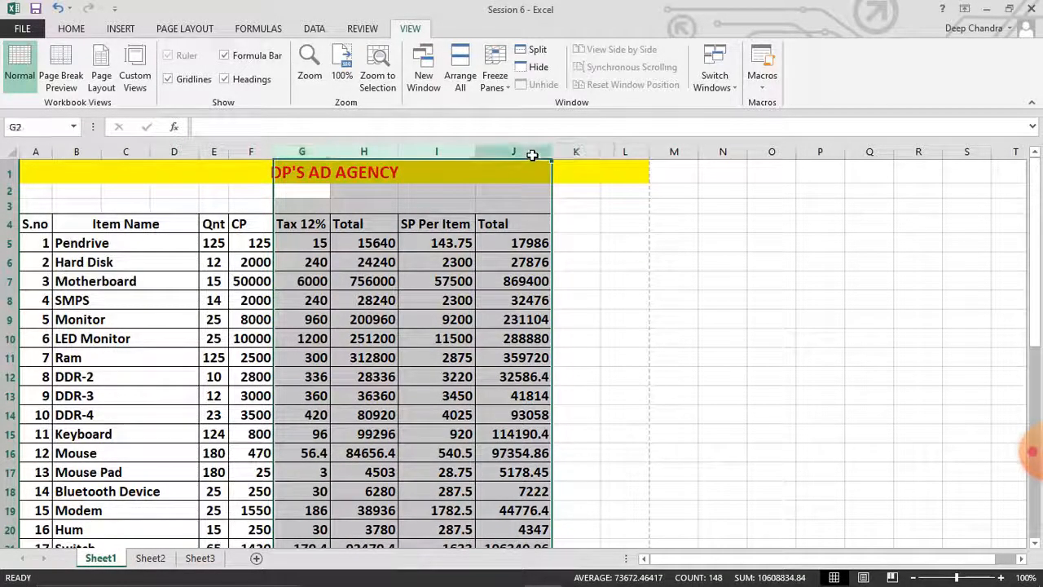
right_click(436, 155)
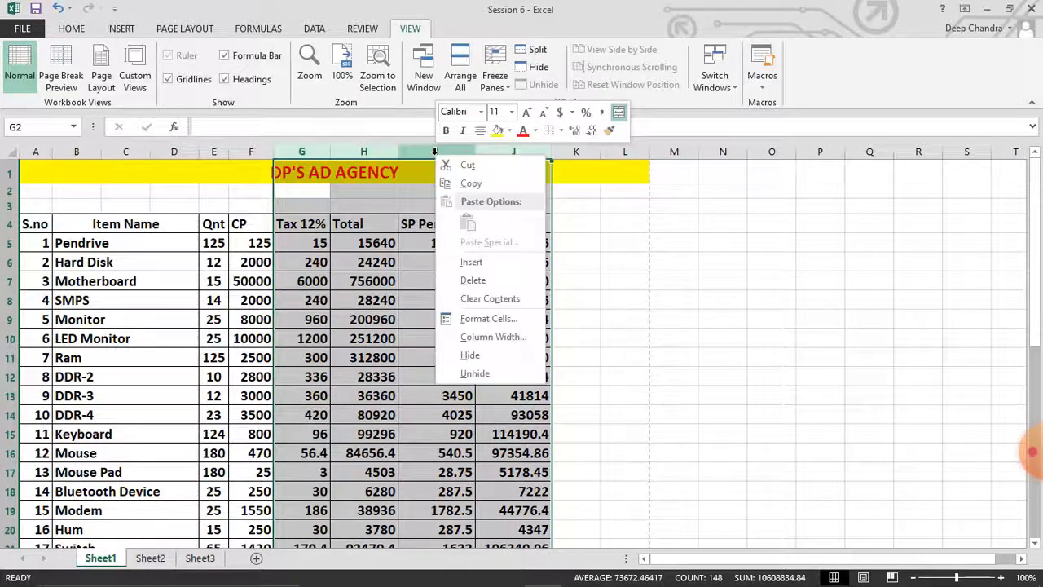
click(470, 355)
click(225, 262)
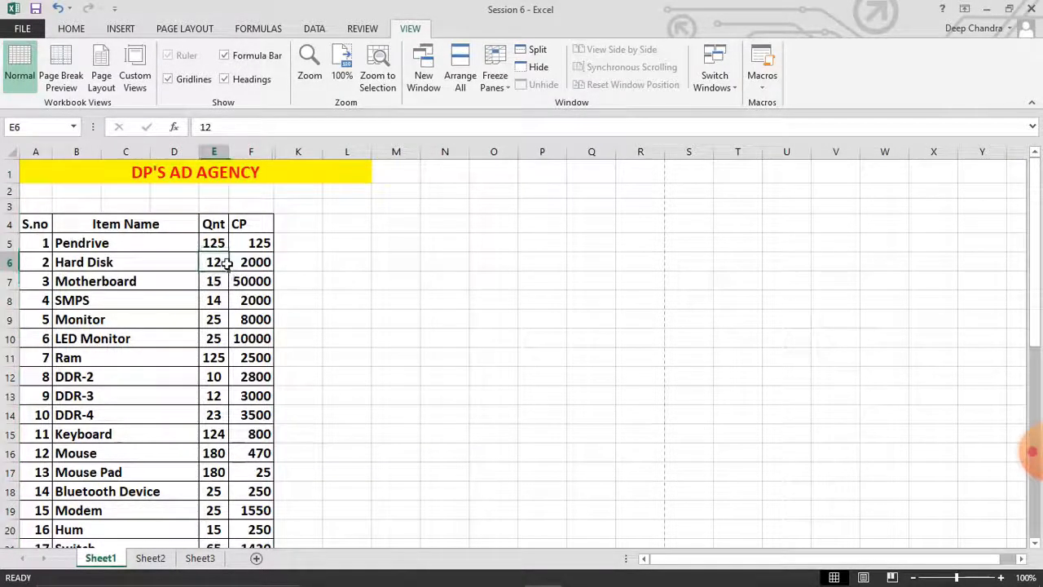
Add a custom view named Manager with print settings and hidden rows, columns and filter settings included
click(135, 65)
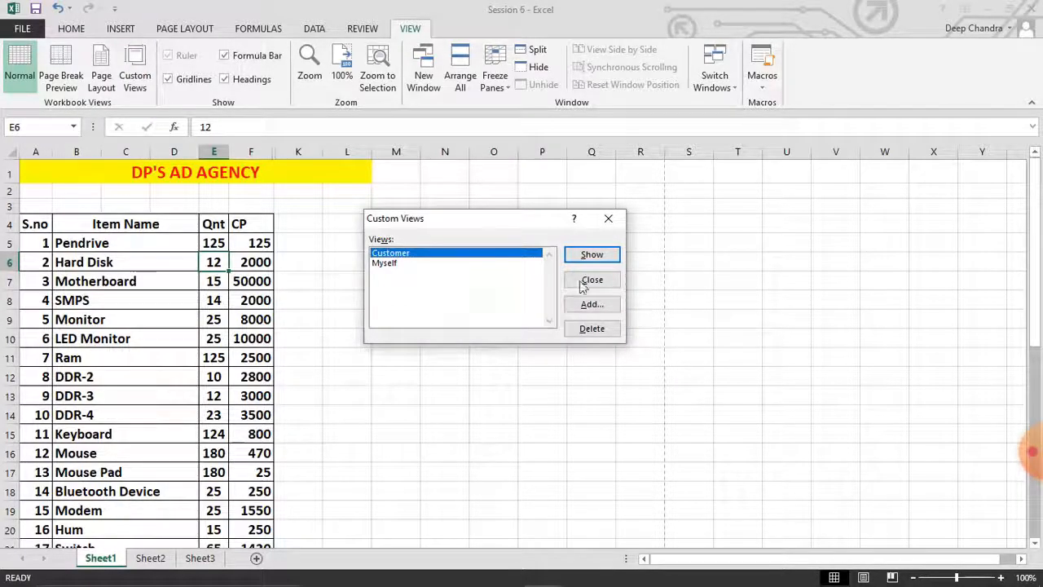
click(584, 311)
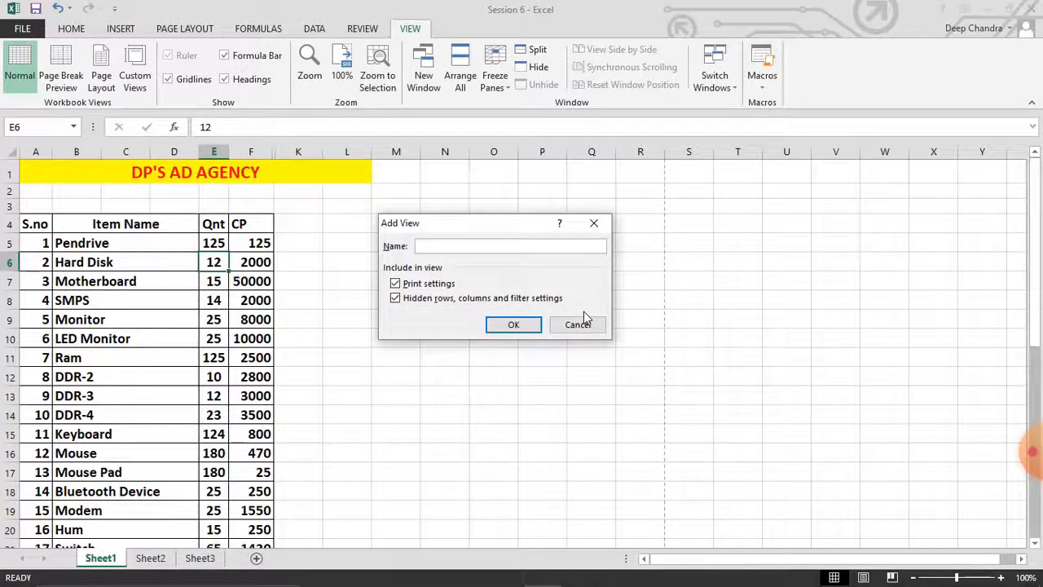
text(Manager)
key(Return)
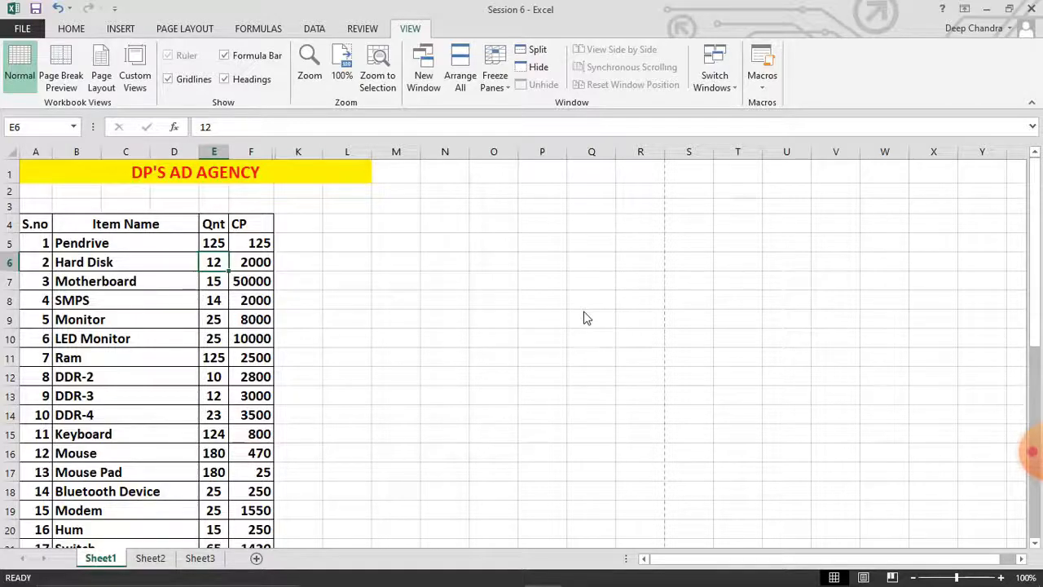
Show the saved Customer custom view and then the Manager custom view to compare their columns
click(138, 93)
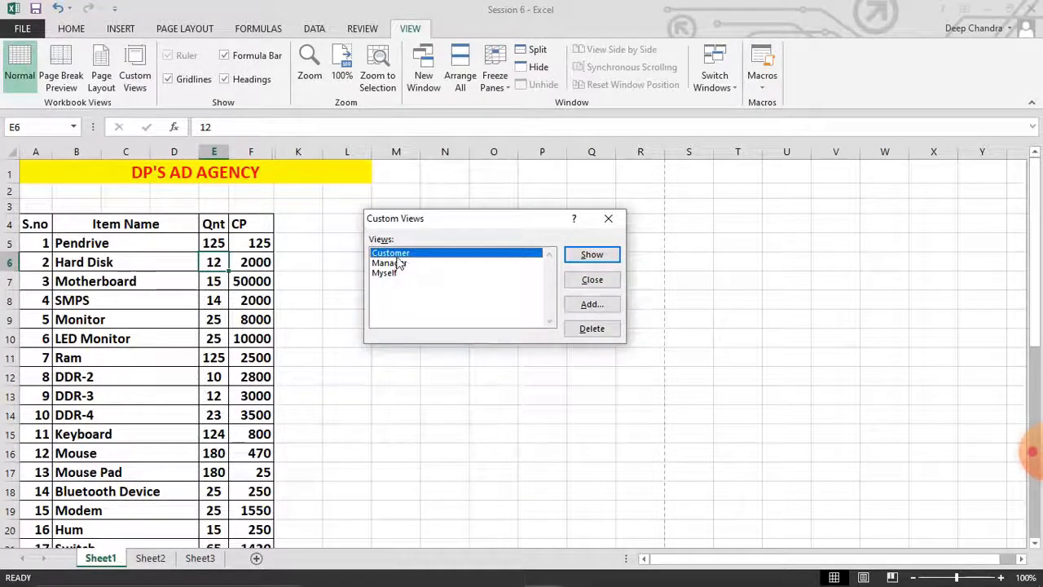
click(593, 256)
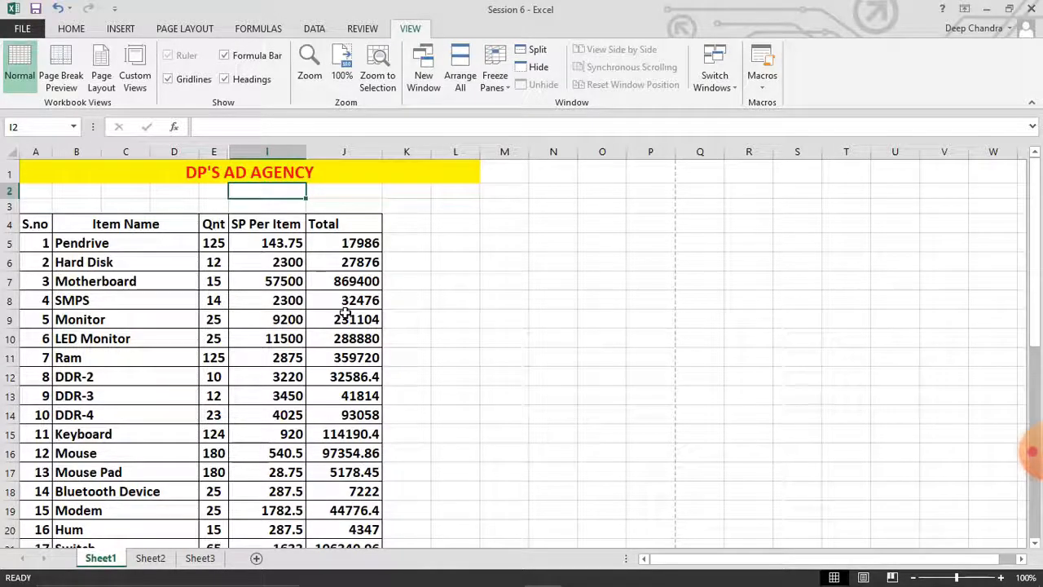
click(144, 92)
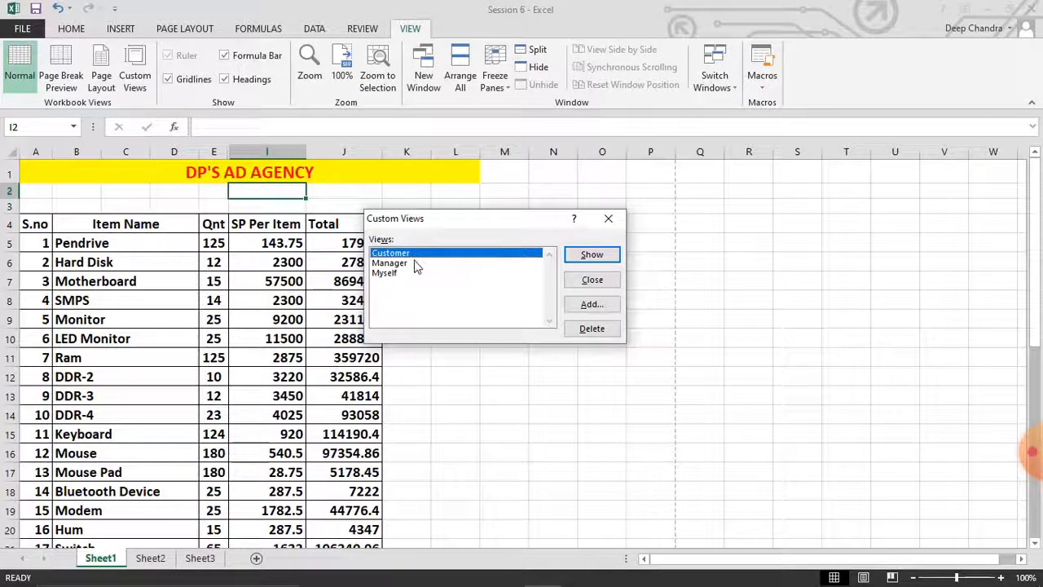
click(397, 264)
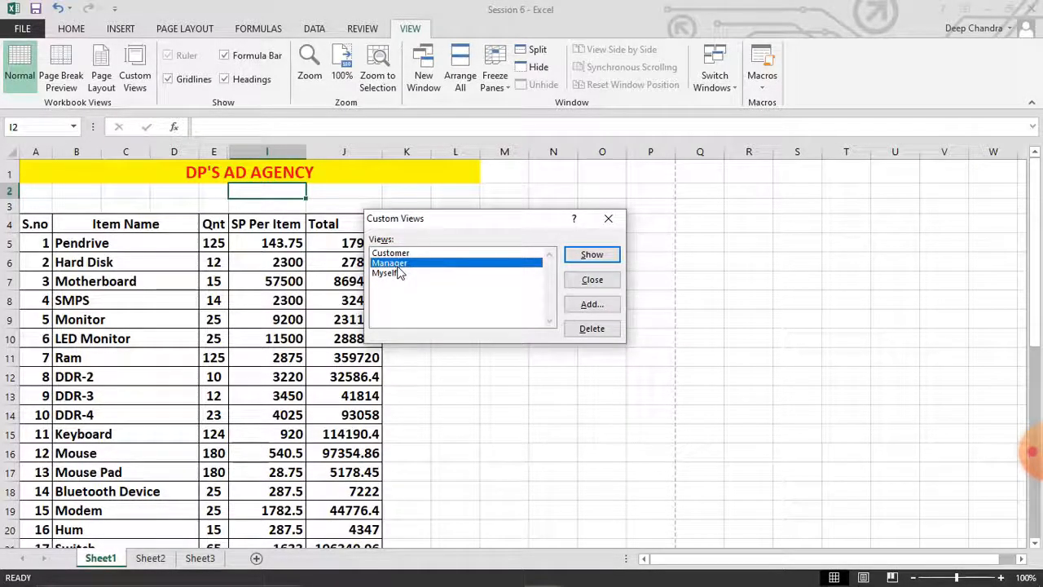
click(590, 257)
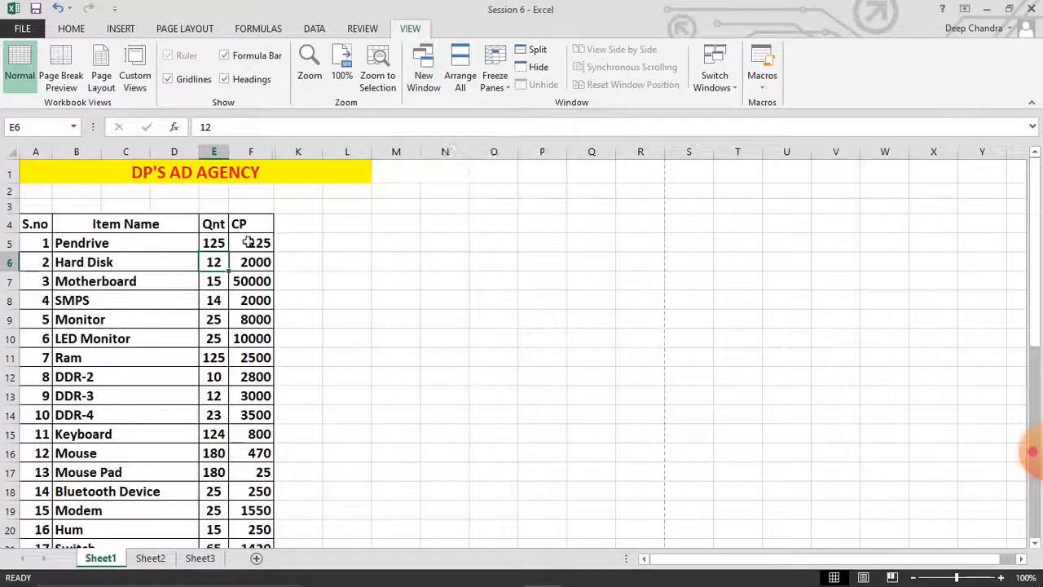
Show the saved Myself custom view to display all the cost and selling columns
click(135, 76)
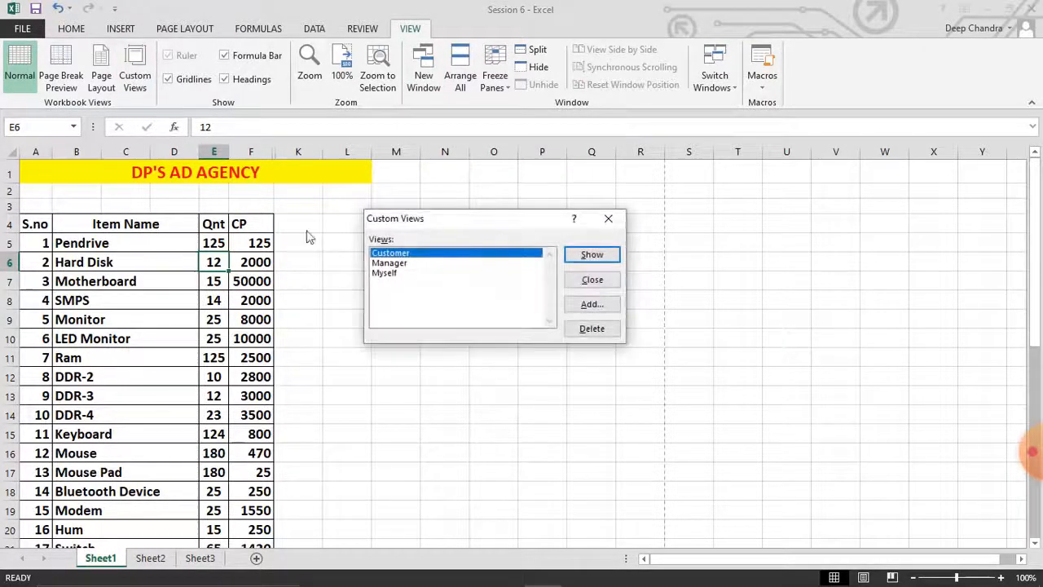
click(395, 274)
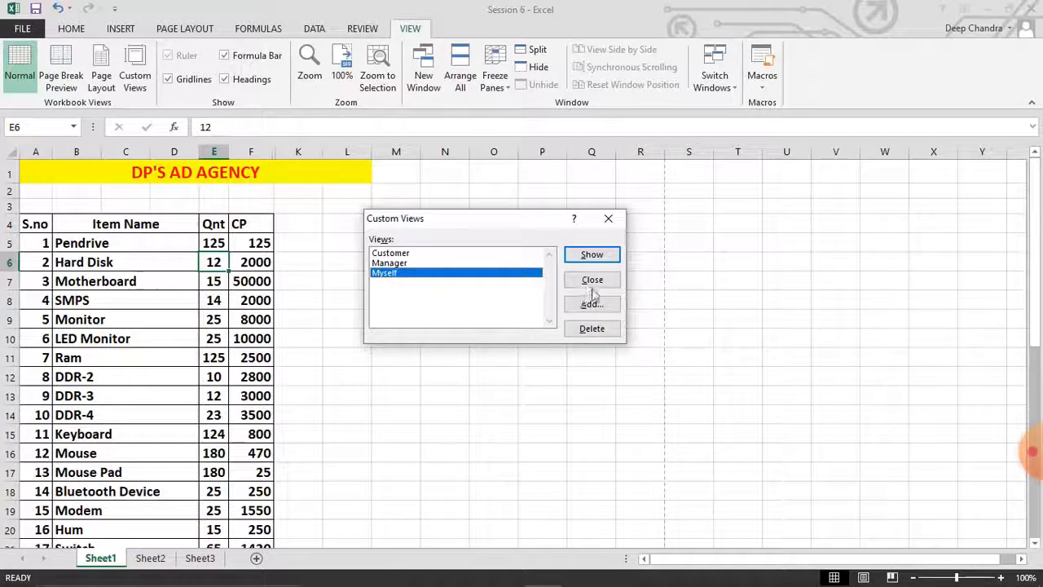
click(591, 257)
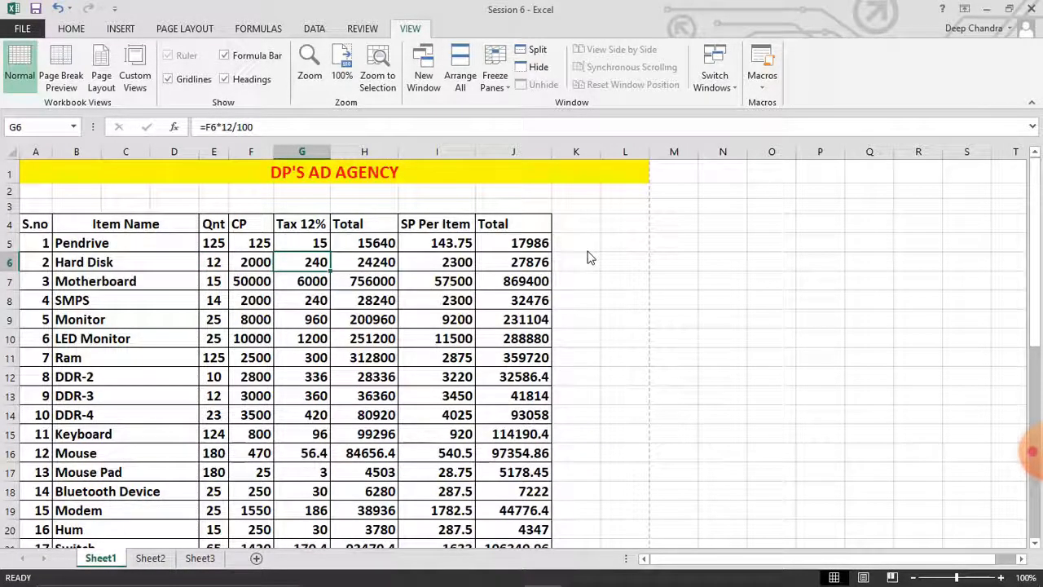
Open a second window of the workbook, compare the two window previews, and close the Session 6:2 window
click(438, 83)
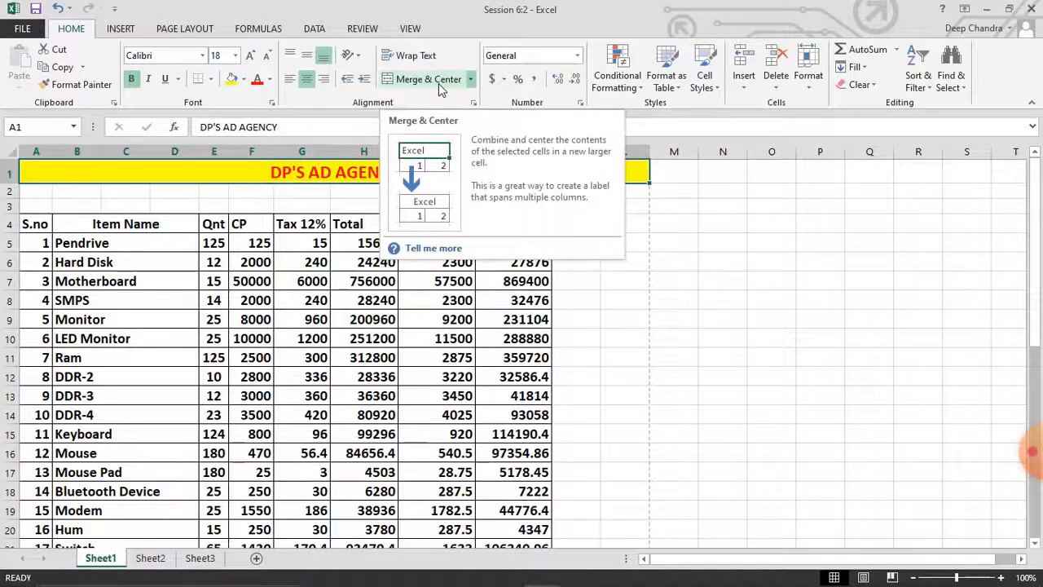
mouse_move(543, 568)
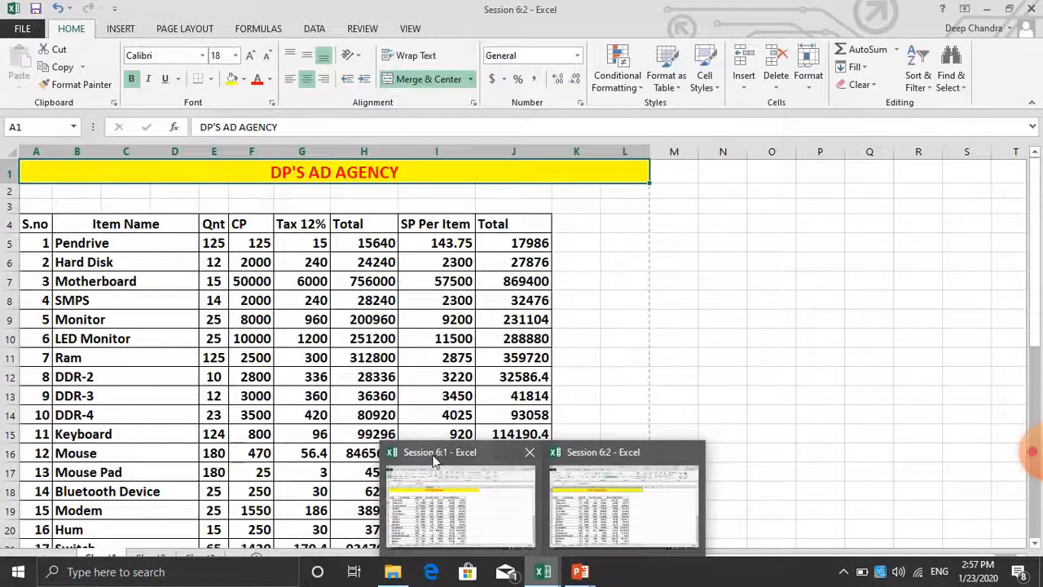
mouse_move(447, 461)
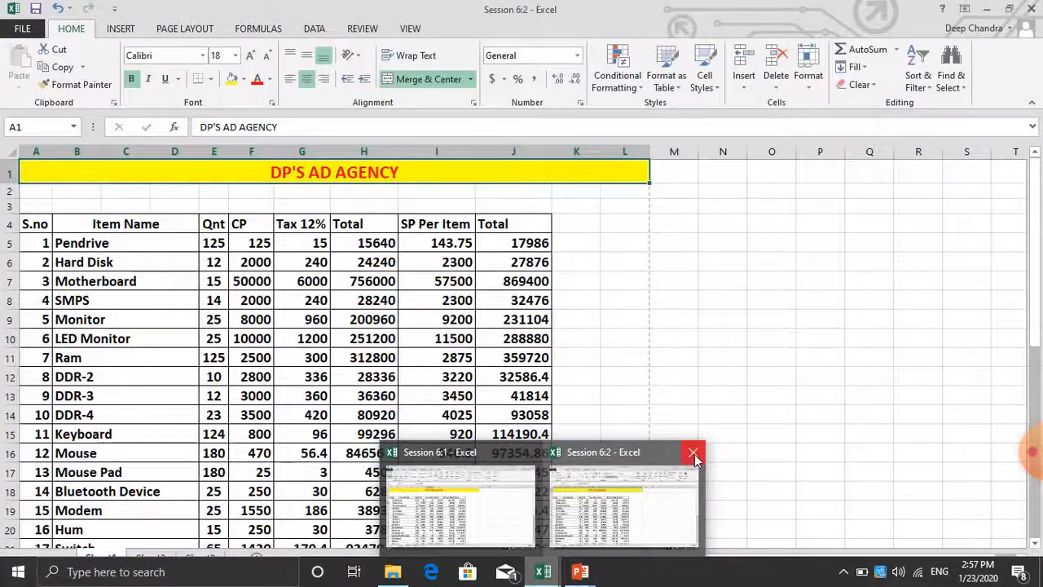
click(695, 454)
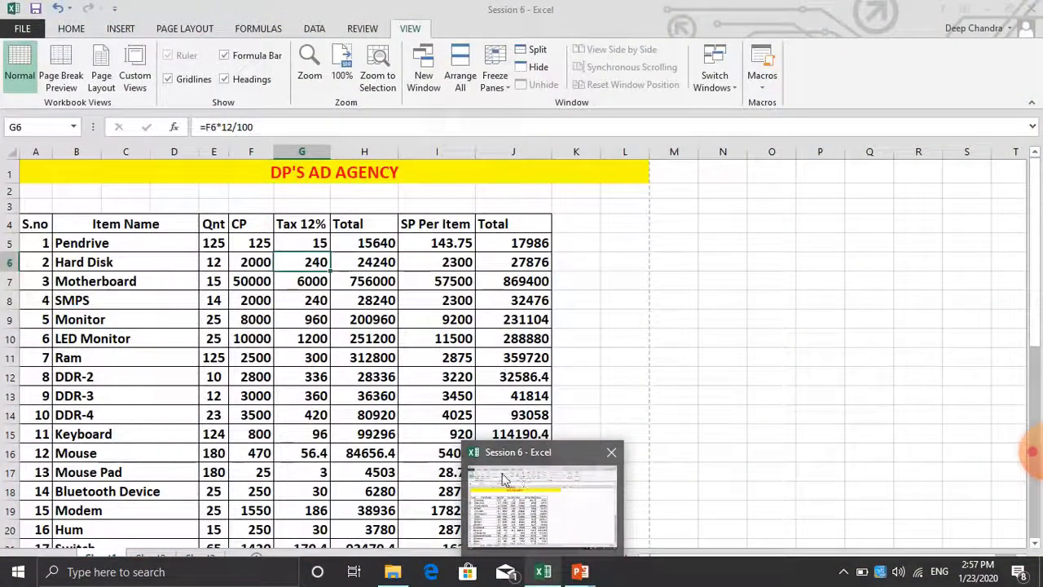
Return to the Session 6 workbook and open it in a new second window
click(545, 491)
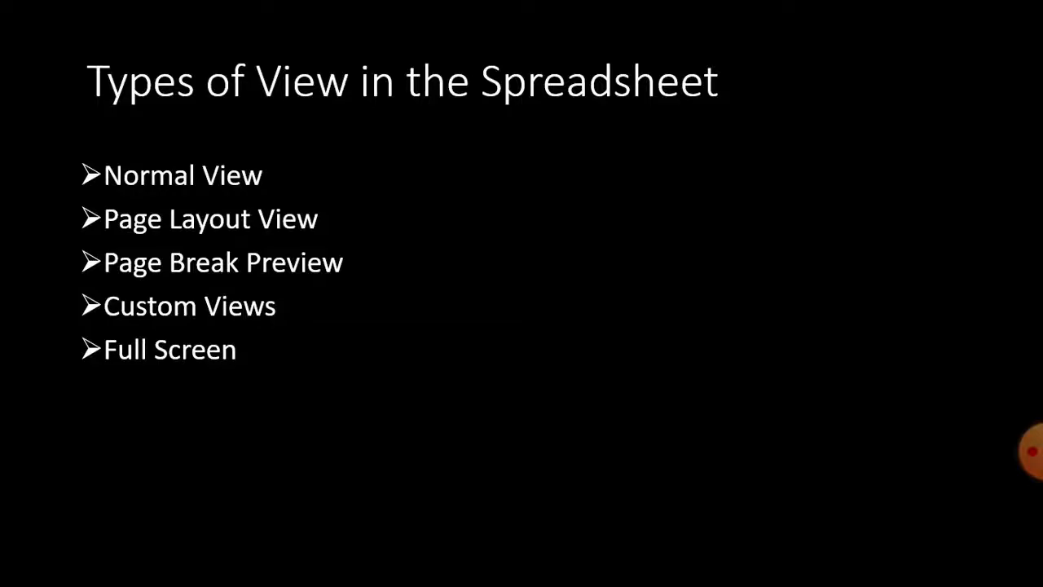
key(alt+Tab)
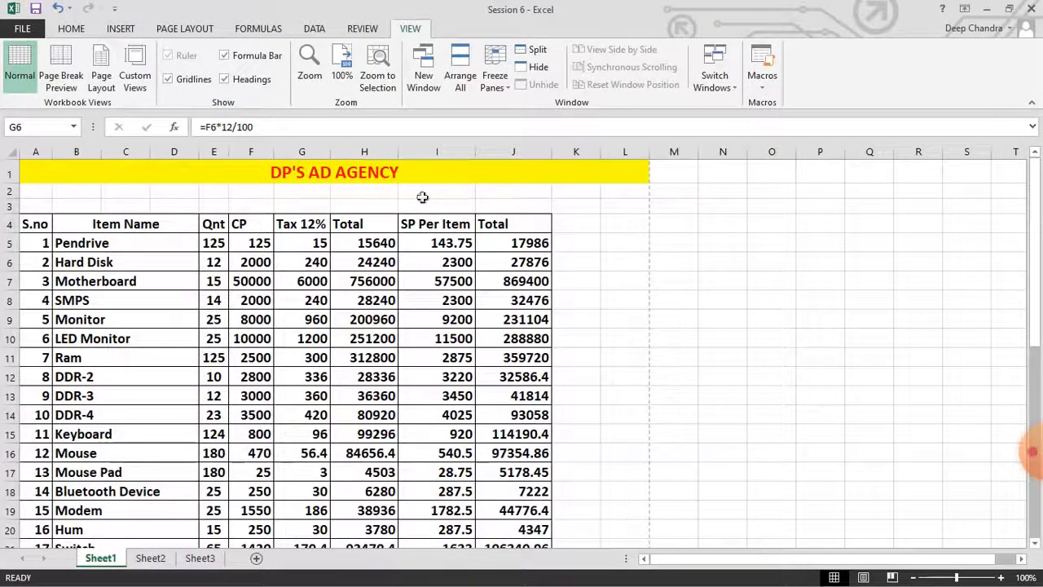
click(423, 77)
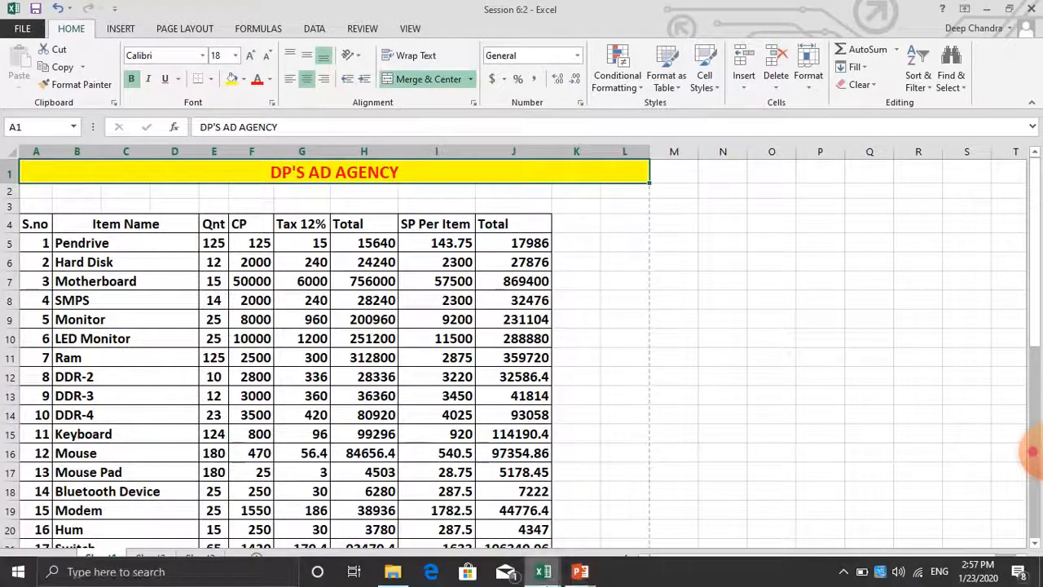
Check the previews of the two open workbook windows and open a third window of the Session 6 workbook
mouse_move(544, 573)
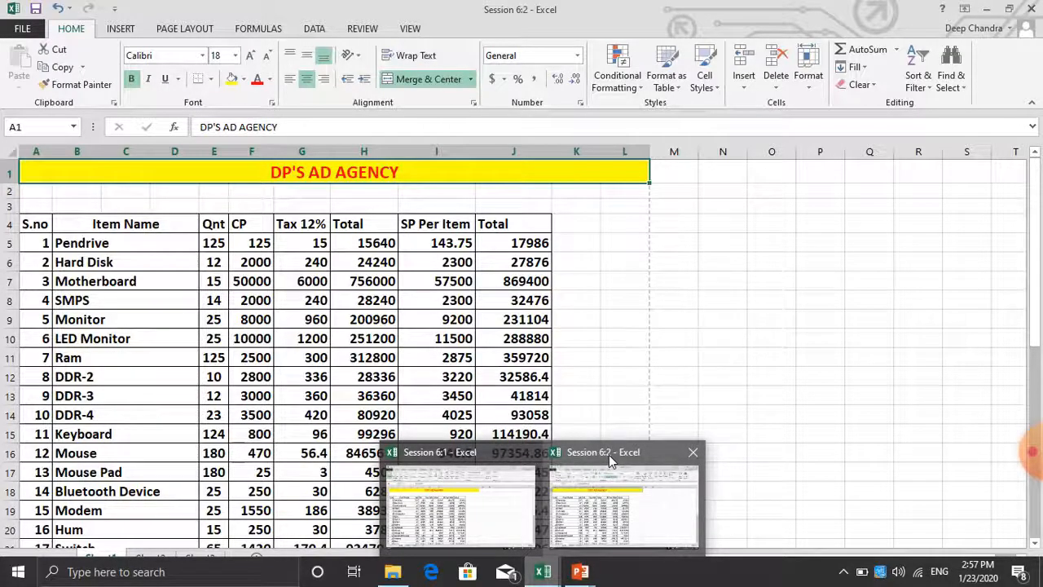
click(408, 30)
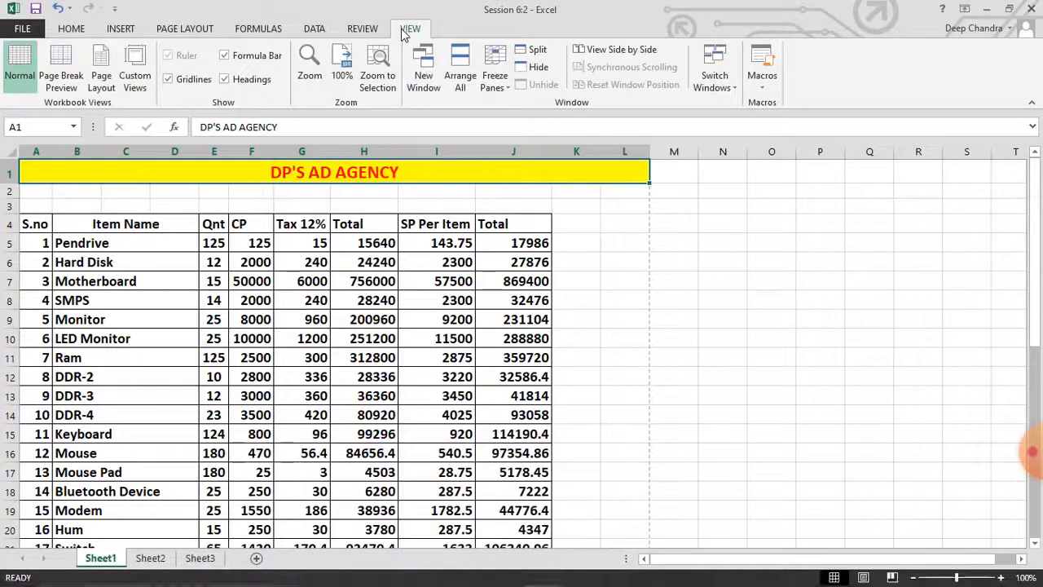
click(423, 70)
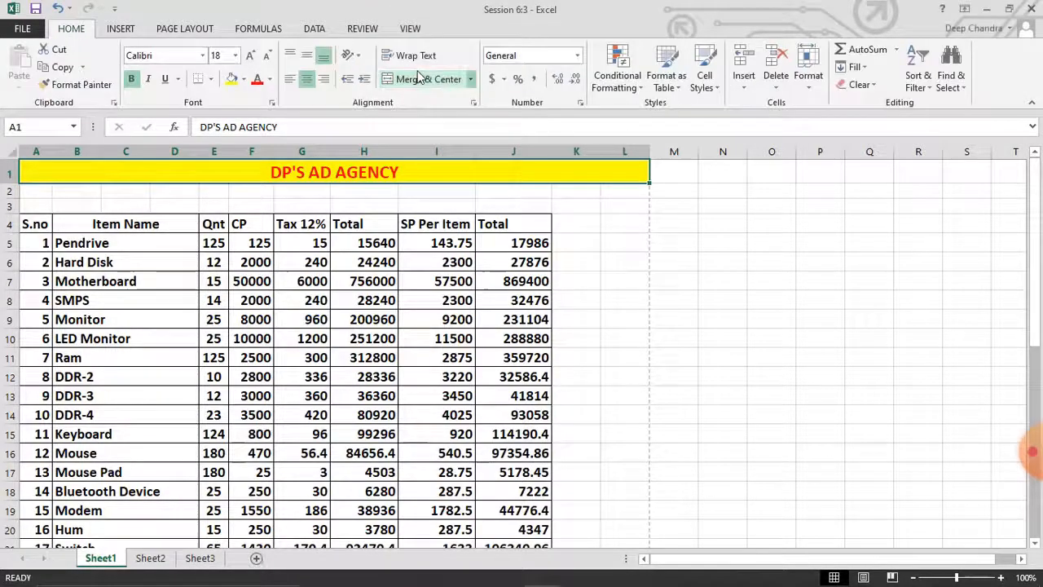
Arrange all three Session 6 windows on screen in the Tiled layout
click(403, 31)
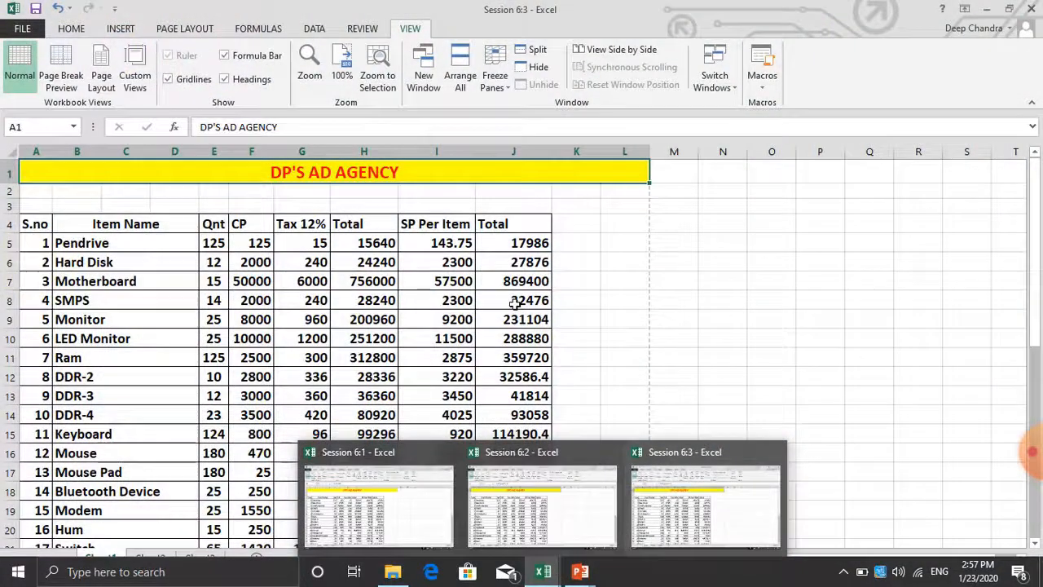
click(514, 300)
click(469, 79)
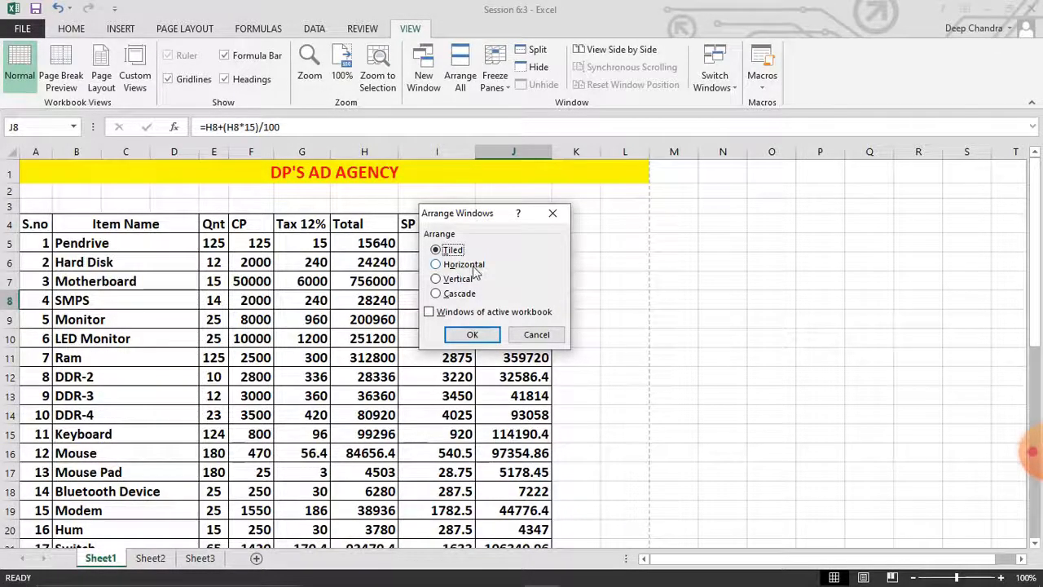
click(461, 337)
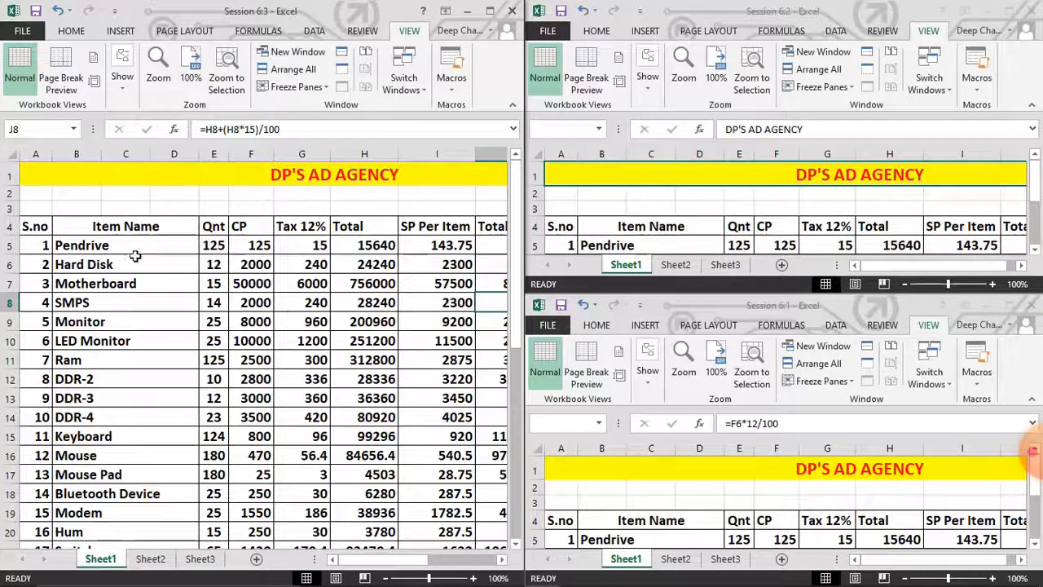
In the Session 6:3 window, change item 1's name to Hard Disk and quantity to 45, and check the rows in Session 6:2
click(101, 250)
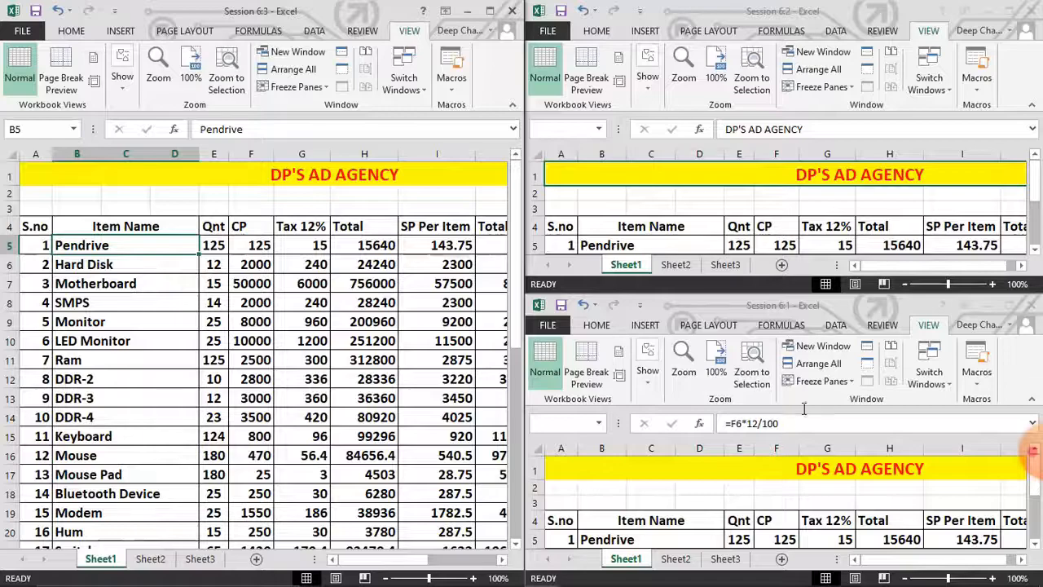
click(623, 290)
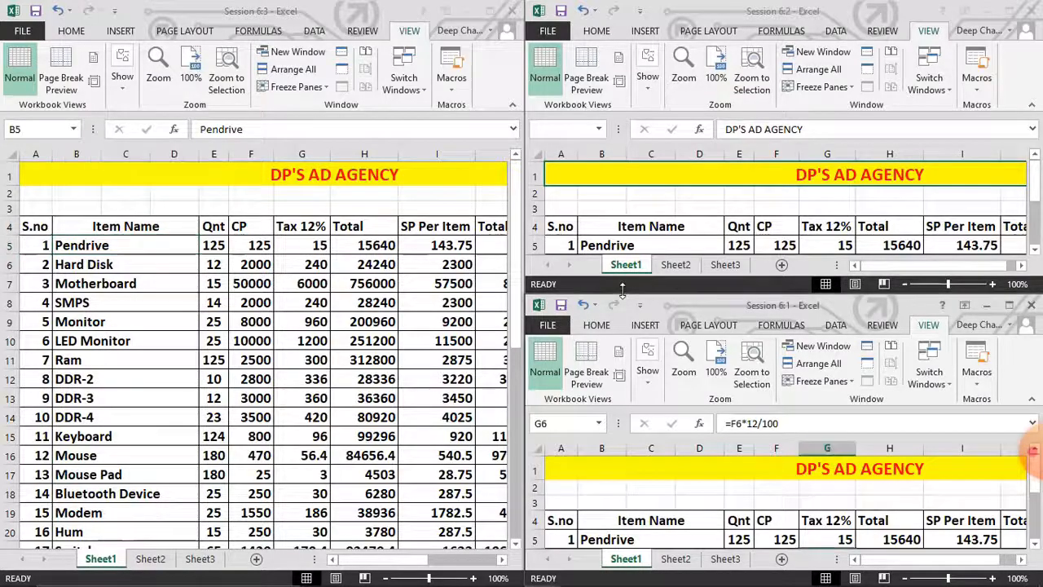
click(278, 256)
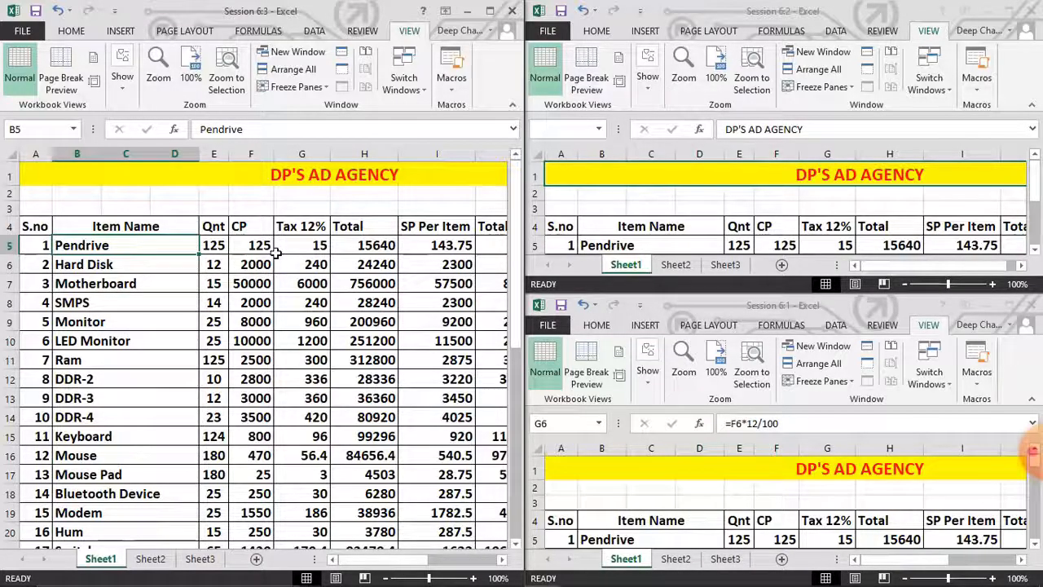
key(BackSpace)
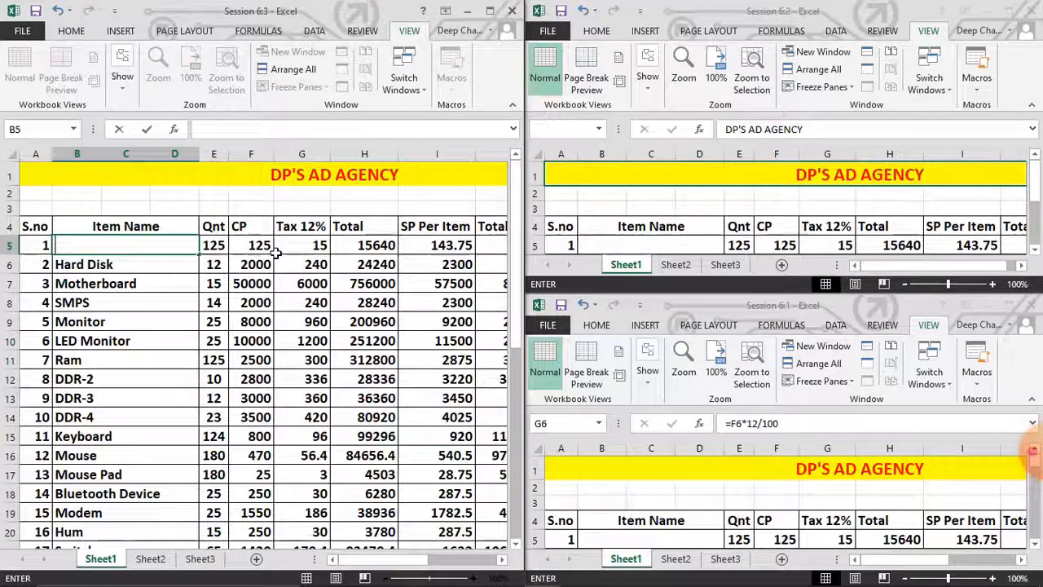
text(Hard Disk)
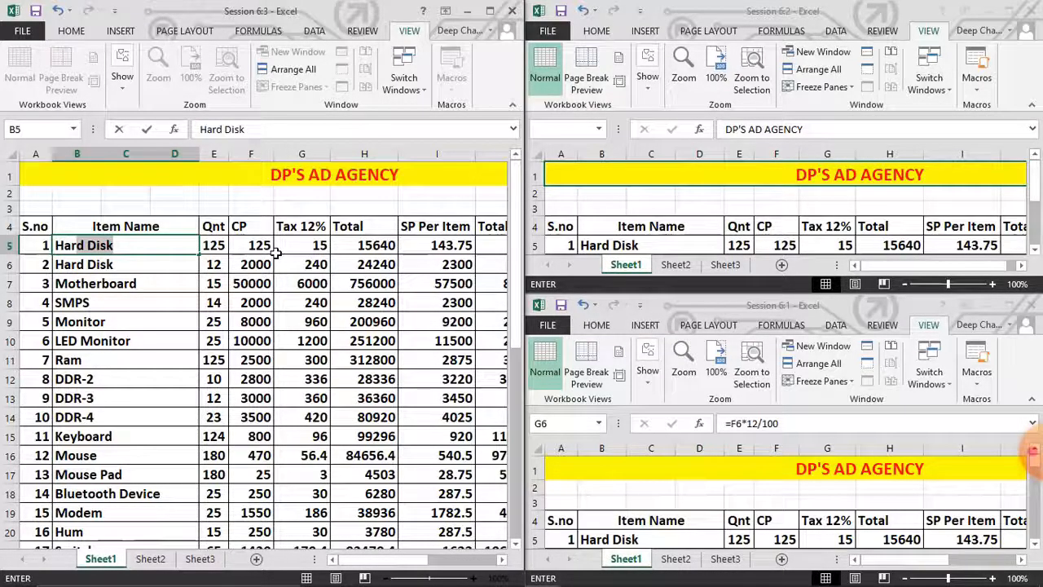
key(Tab)
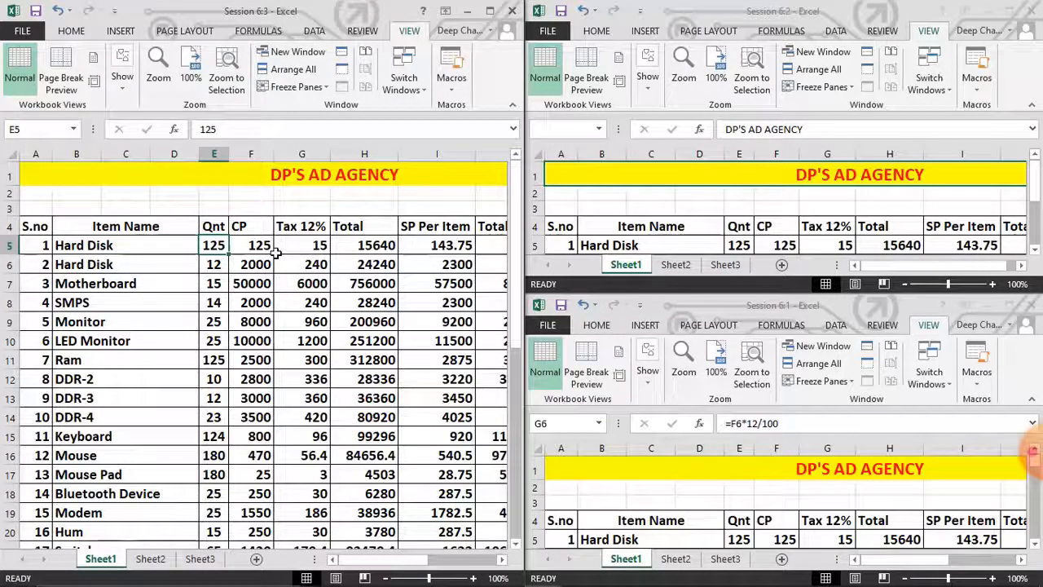
text(45)
key(Tab)
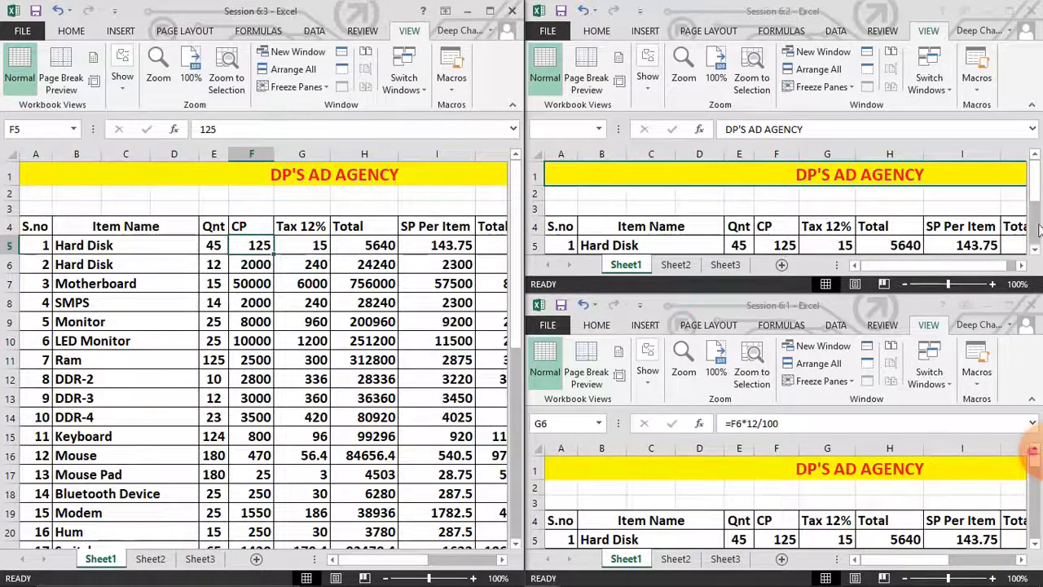
click(1035, 251)
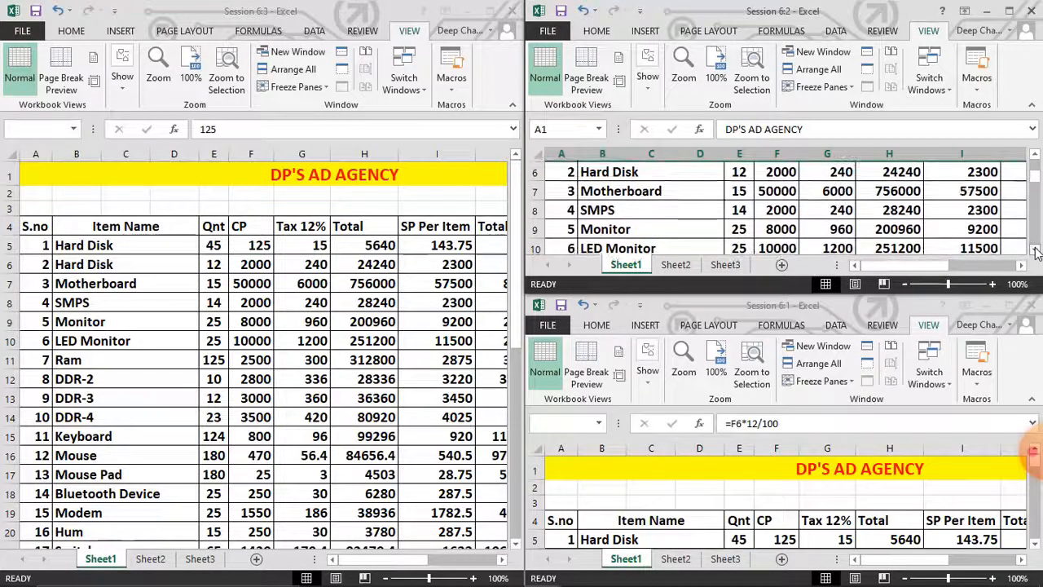
click(1036, 158)
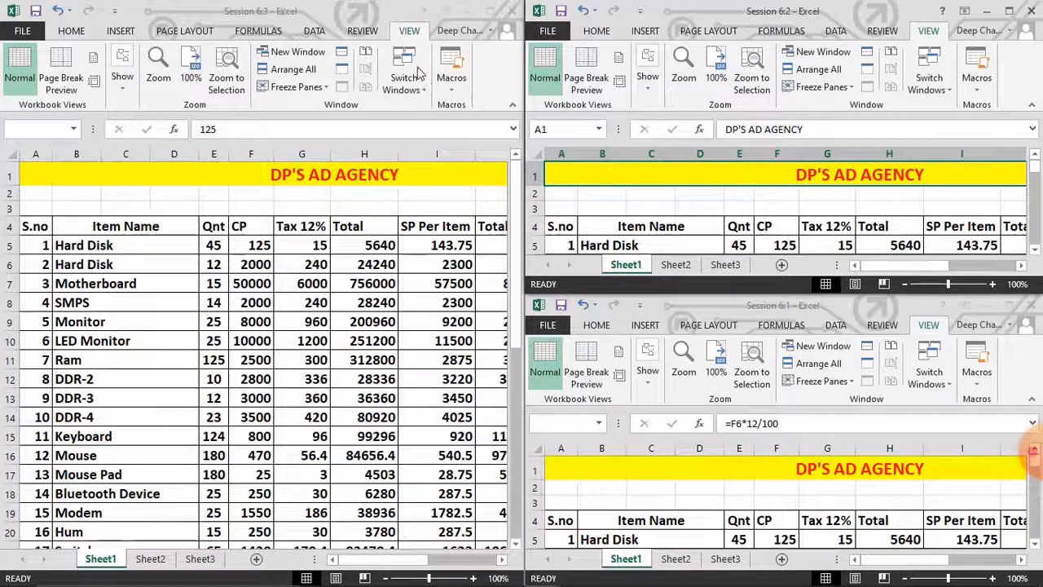
Close the Session 6:2 and Session 6:1 windows and maximize the remaining workbook window
click(405, 32)
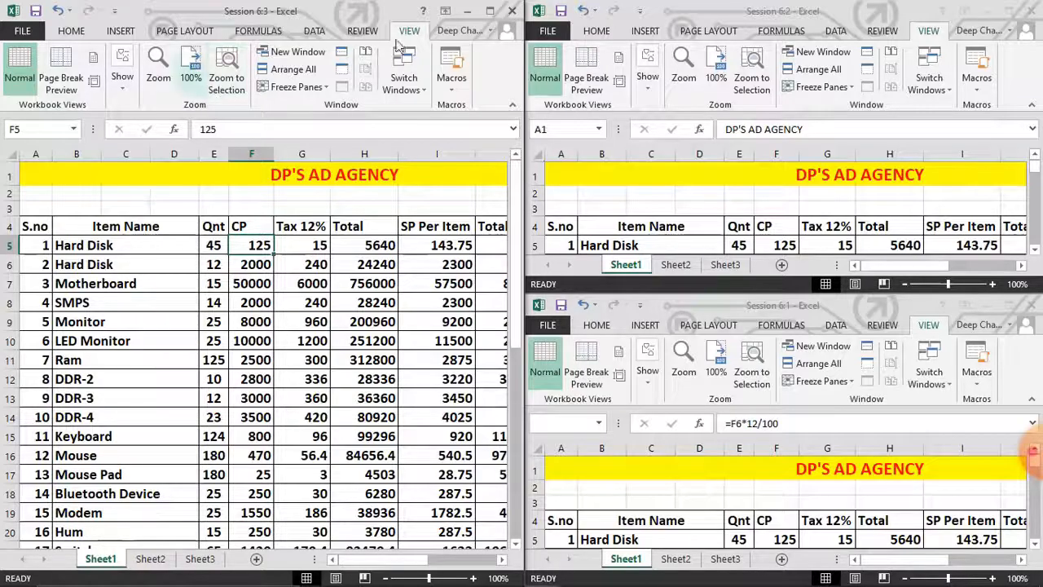
click(1033, 11)
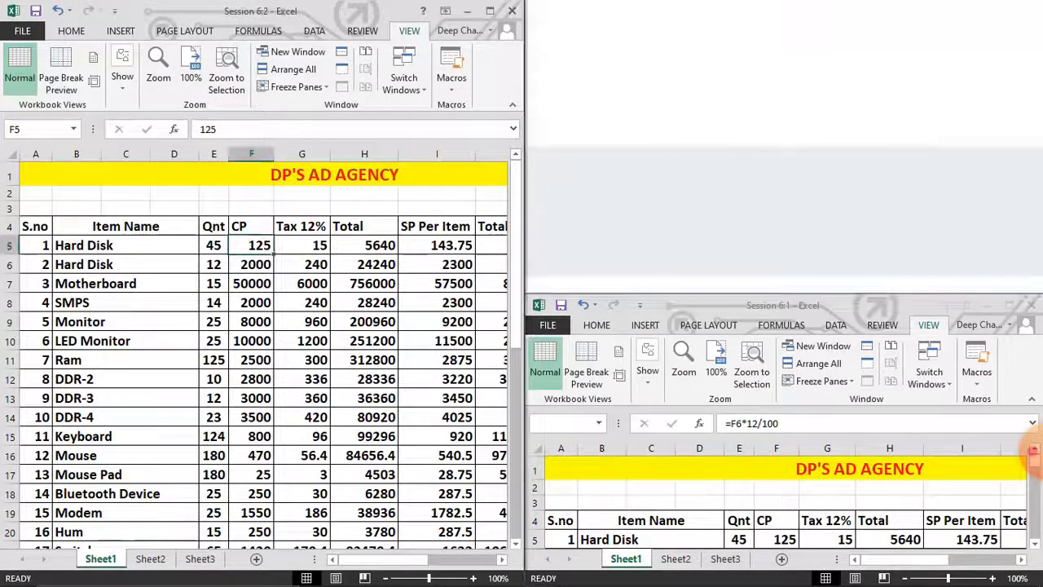
click(1036, 305)
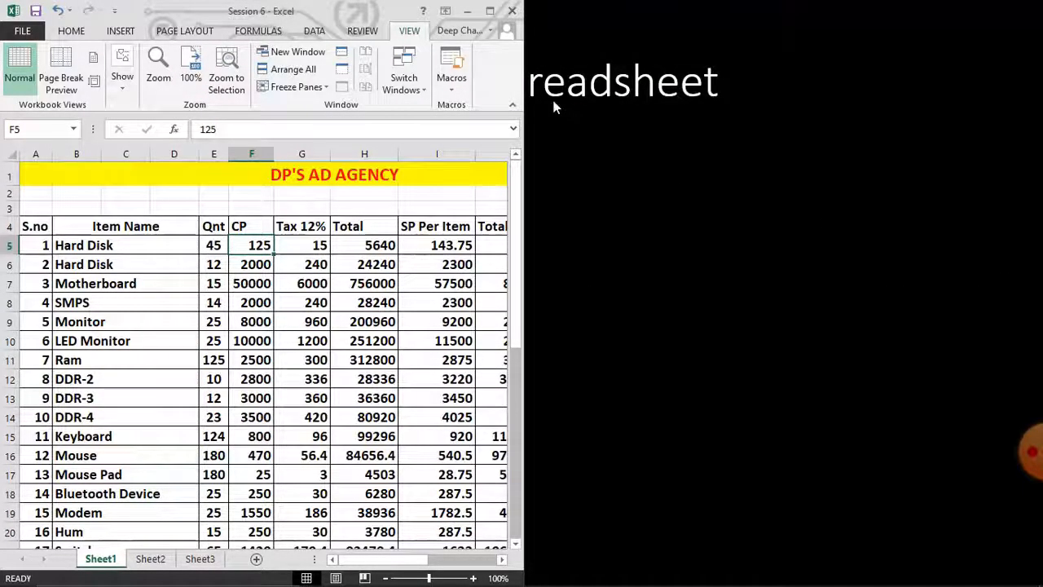
click(490, 11)
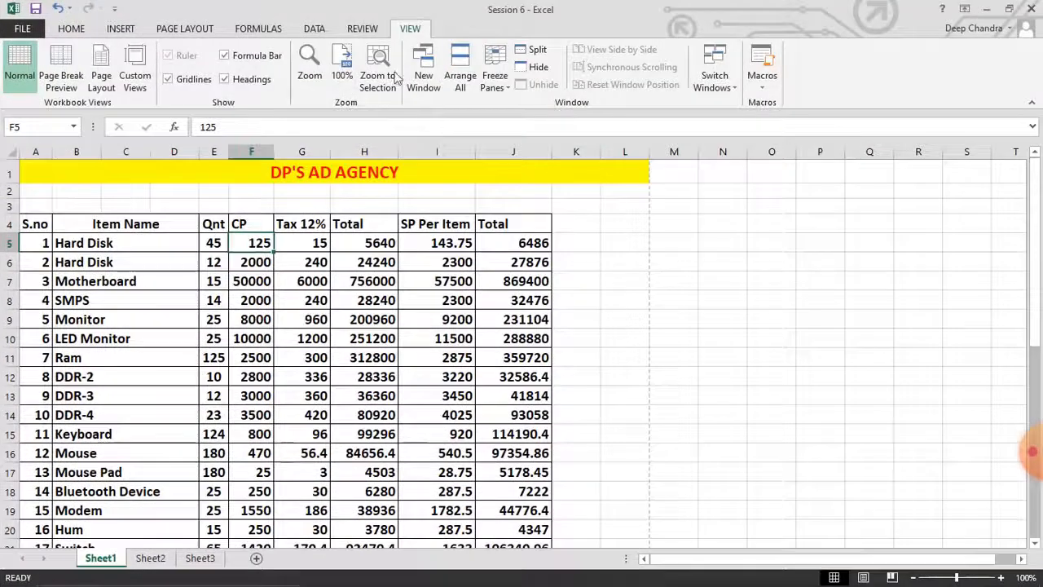
Open a second window of the workbook and arrange both windows in the Tiled layout
click(433, 92)
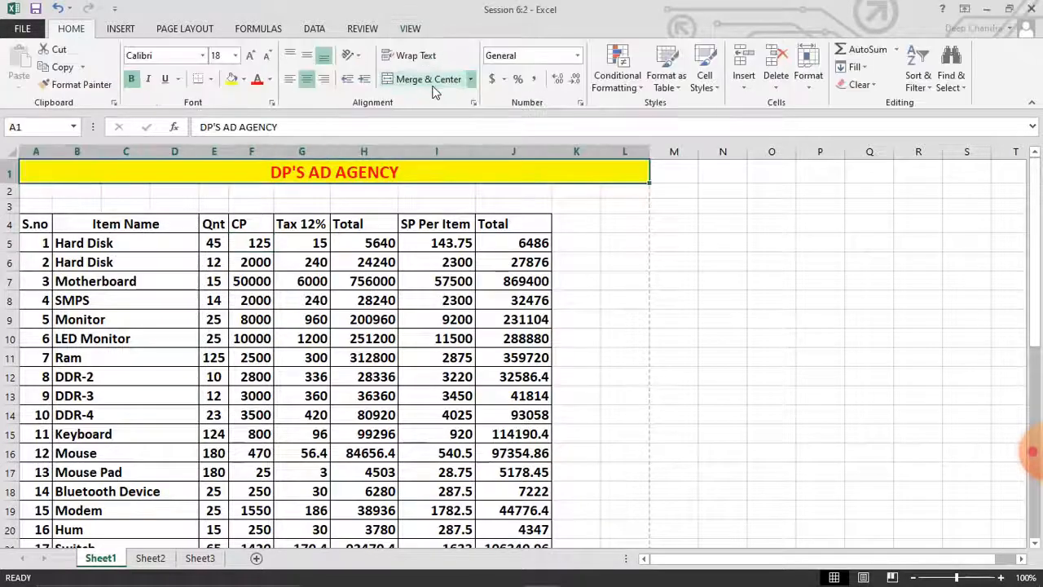
click(410, 28)
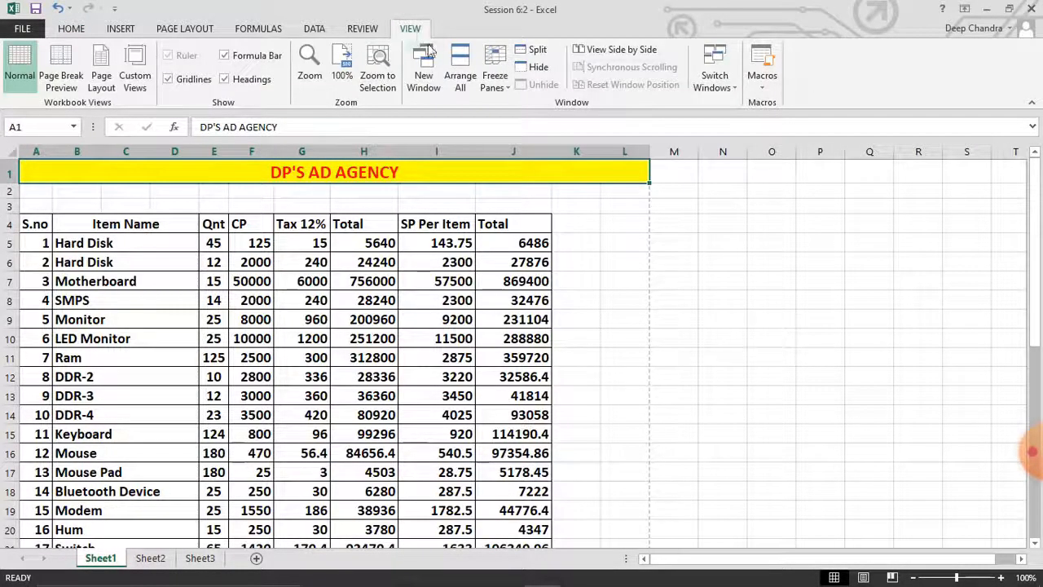
click(461, 67)
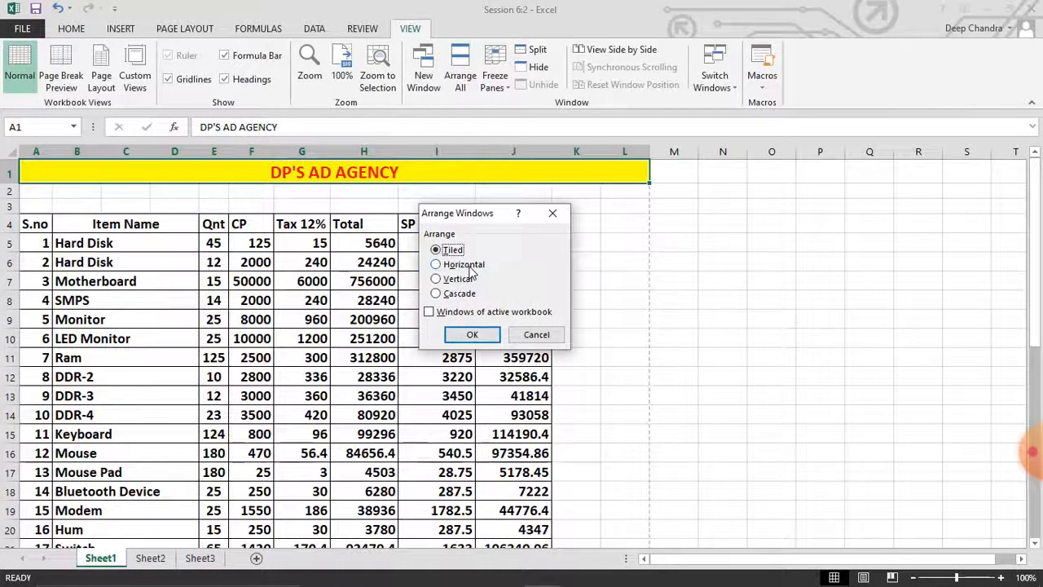
click(470, 334)
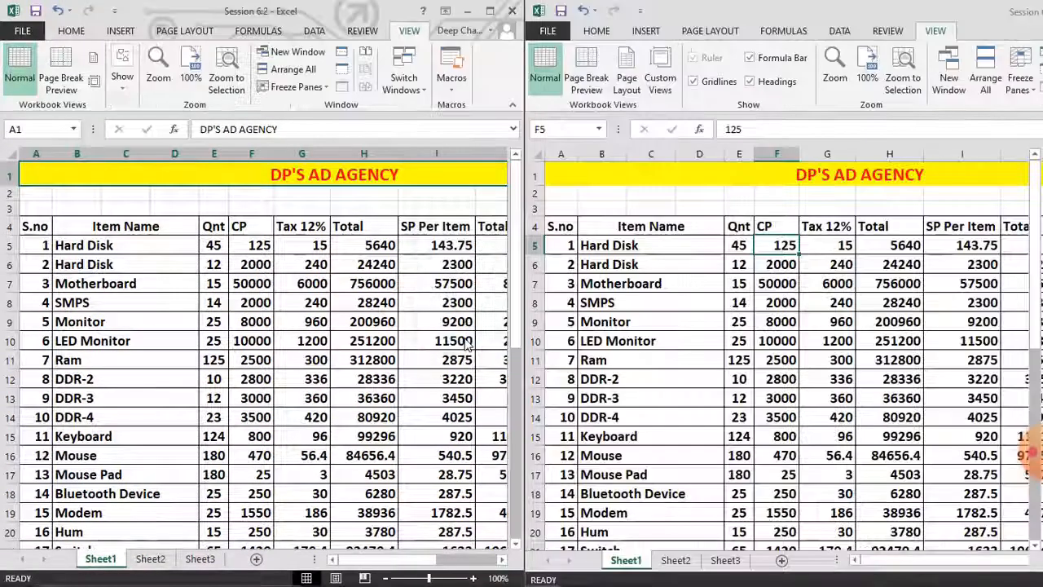
Copy the serial numbers and item names of rows 5 to 18 on Sheet1 into Sheet2 from cell A1, using the Session 6:1 window
click(673, 561)
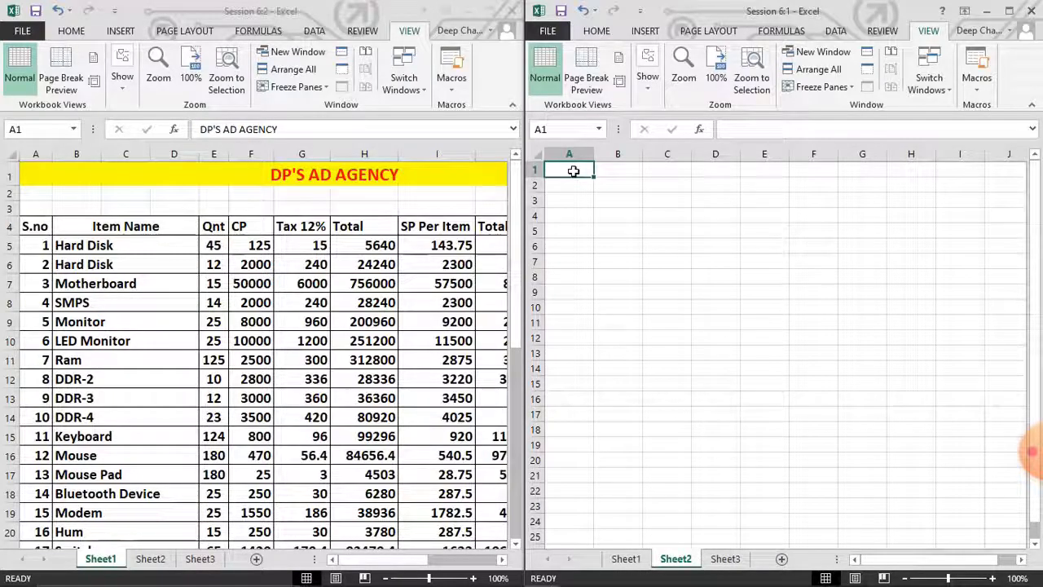
click(41, 245)
drag(75, 273, 145, 493)
key(ctrl+c)
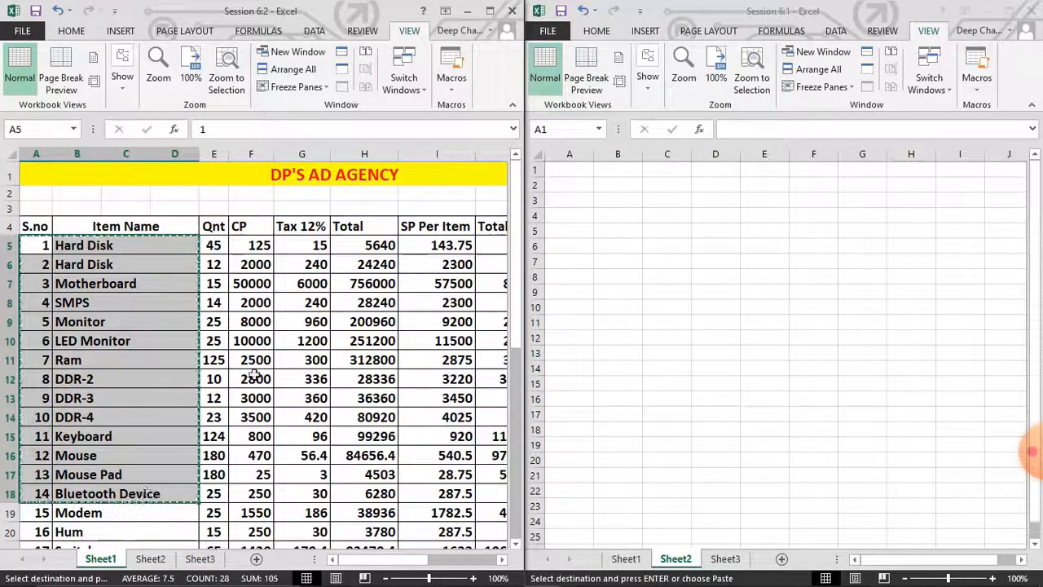
click(582, 174)
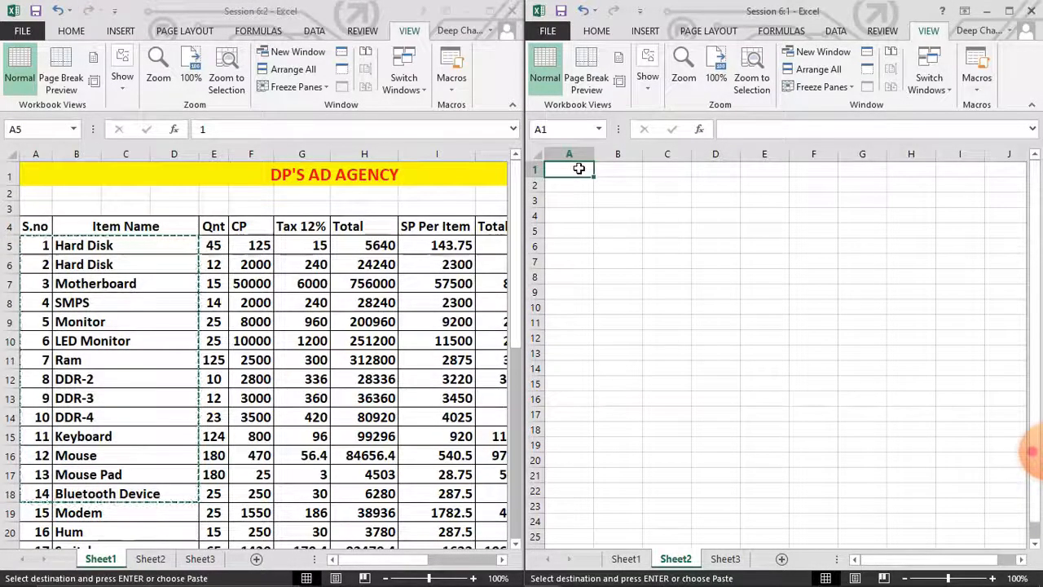
key(ctrl+v)
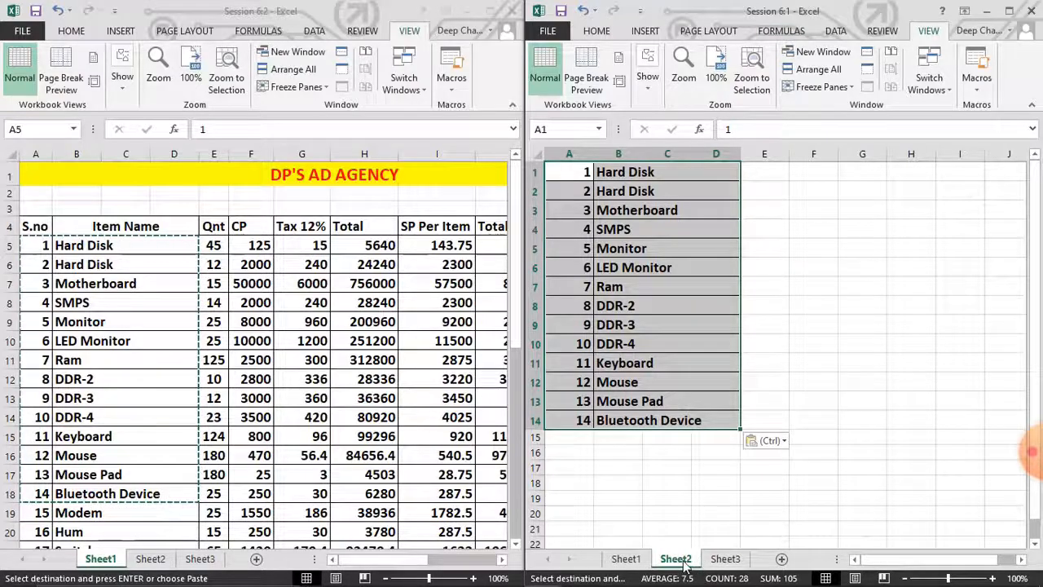
Close the Session 6:1 window, maximize the remaining one, and clear the copy outline on Sheet1
click(1032, 10)
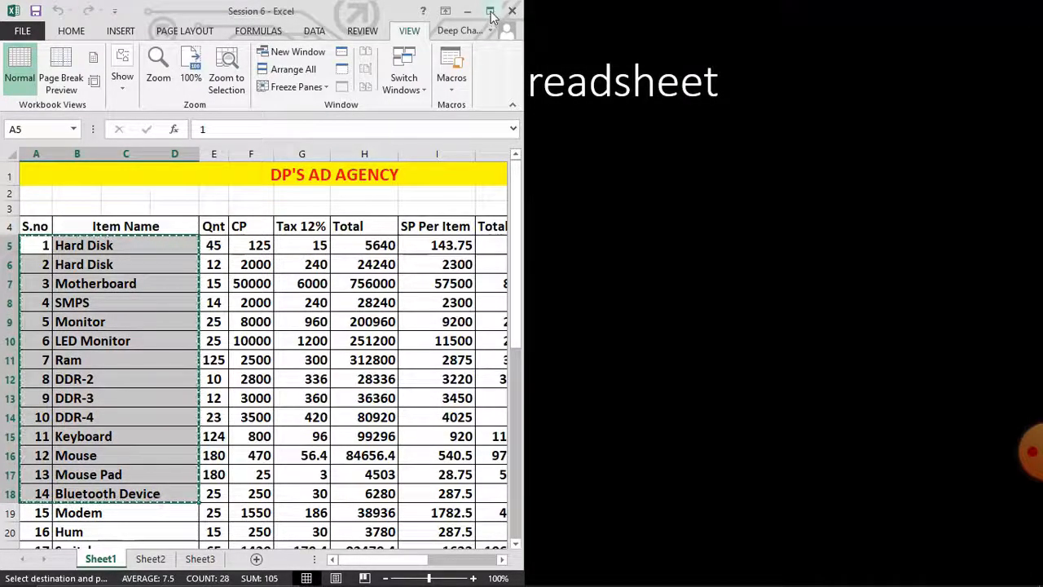
click(490, 10)
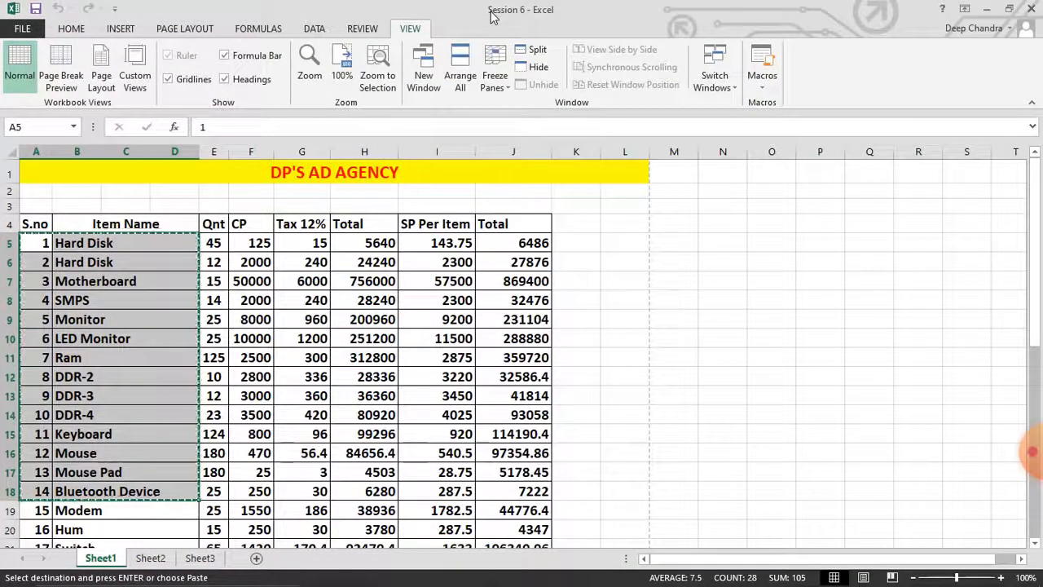
click(292, 305)
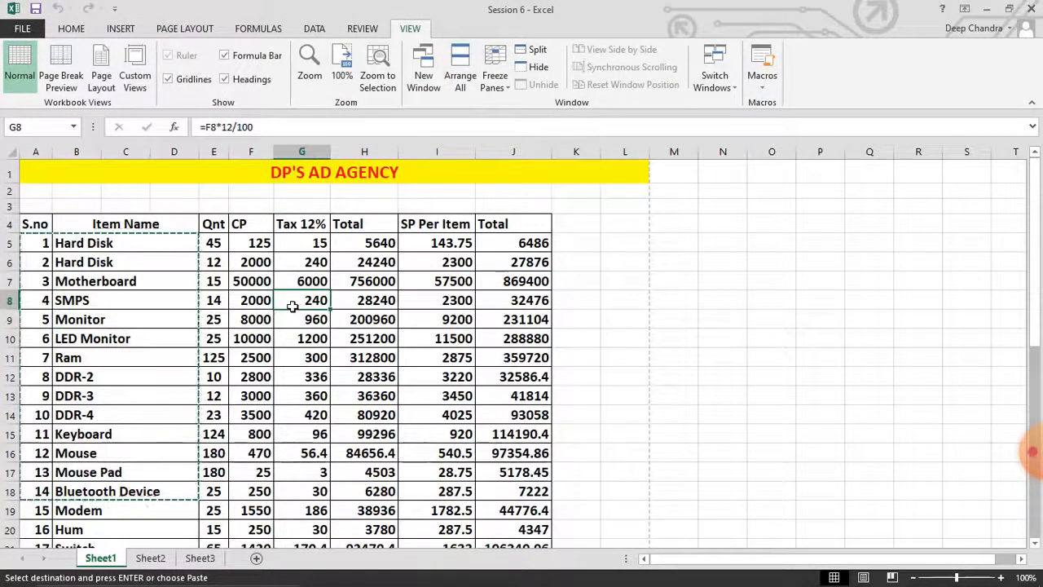
key(Escape)
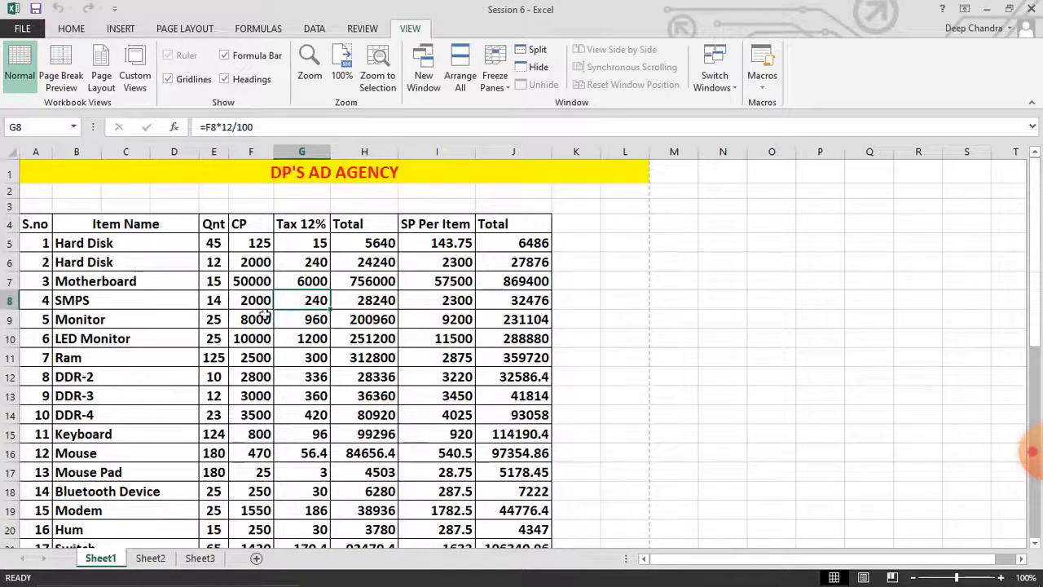
Switch between Sheet2 and Sheet1 to compare the pasted item list with the original price table
click(151, 561)
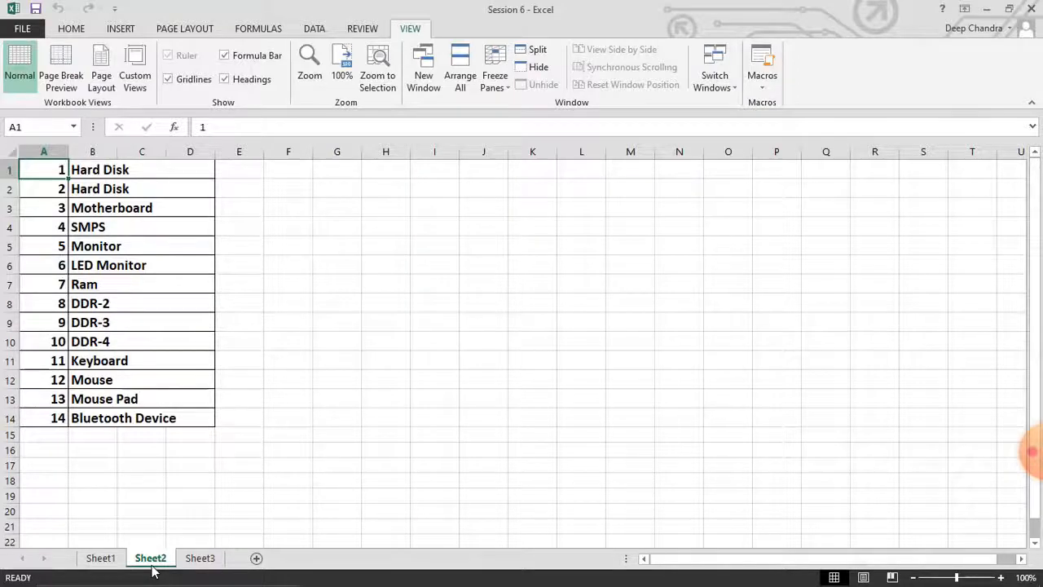
click(106, 561)
click(231, 295)
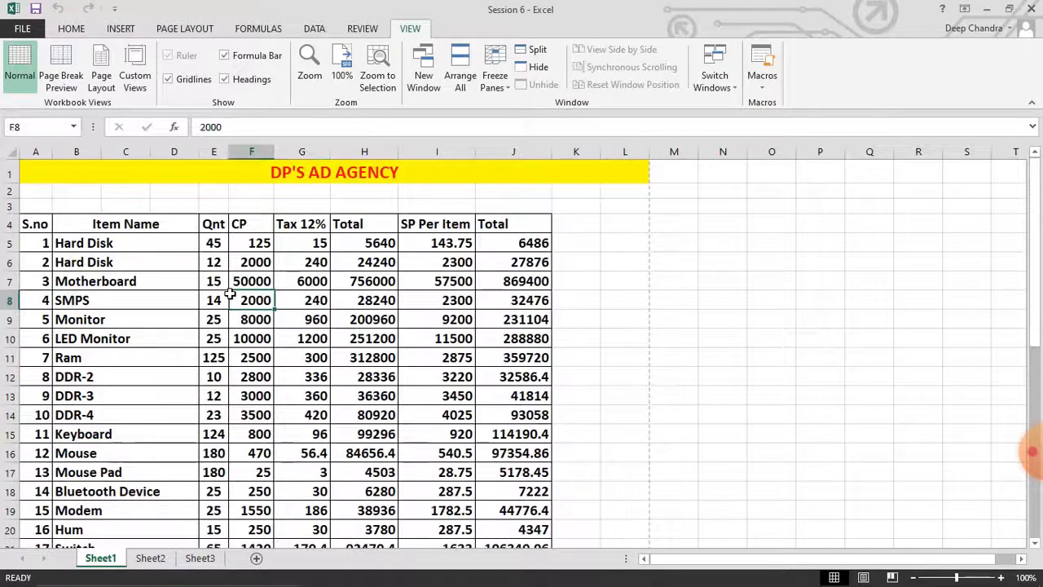
drag(231, 295, 214, 244)
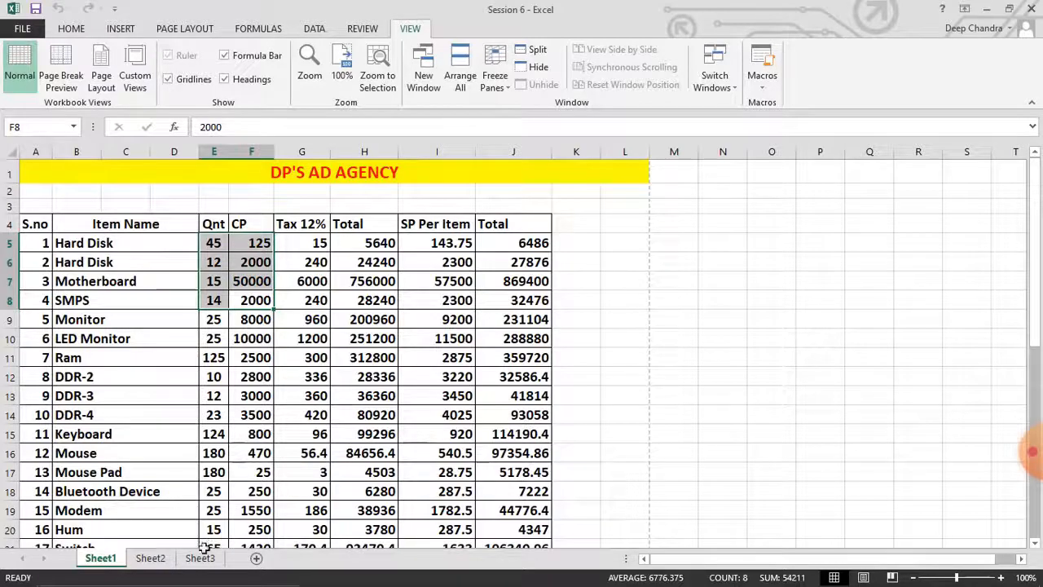
click(146, 558)
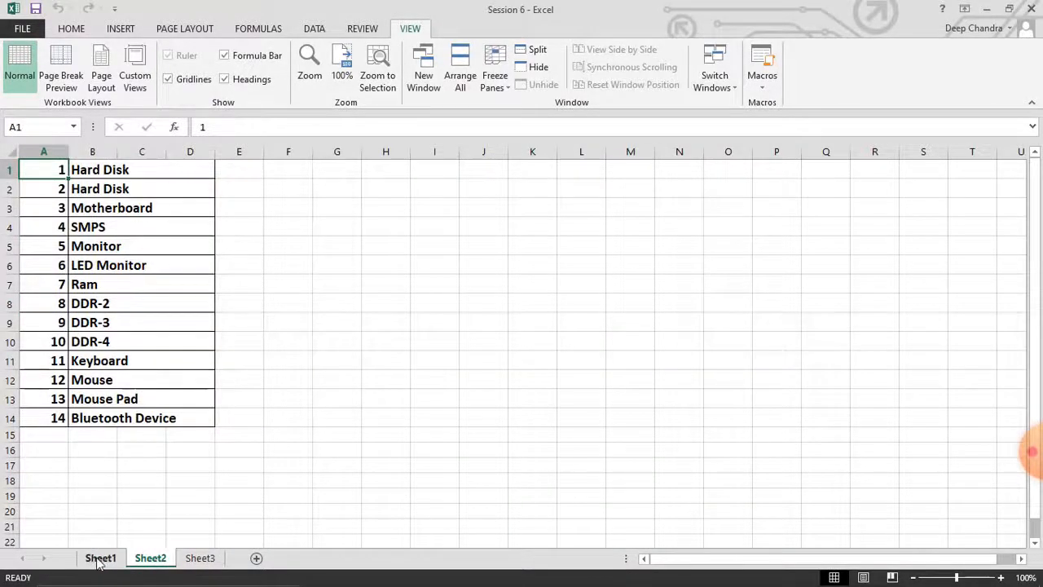
Try to copy the Qnt and CP columns of rows 4 to 16 on Sheet1 to cell E1 of Sheet2 within one window
click(100, 559)
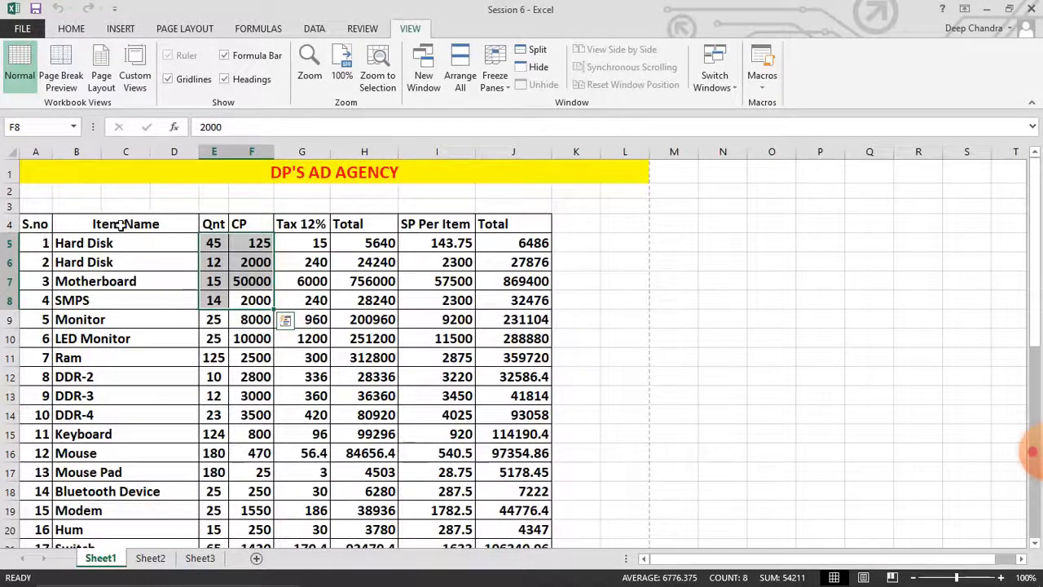
drag(217, 225, 255, 457)
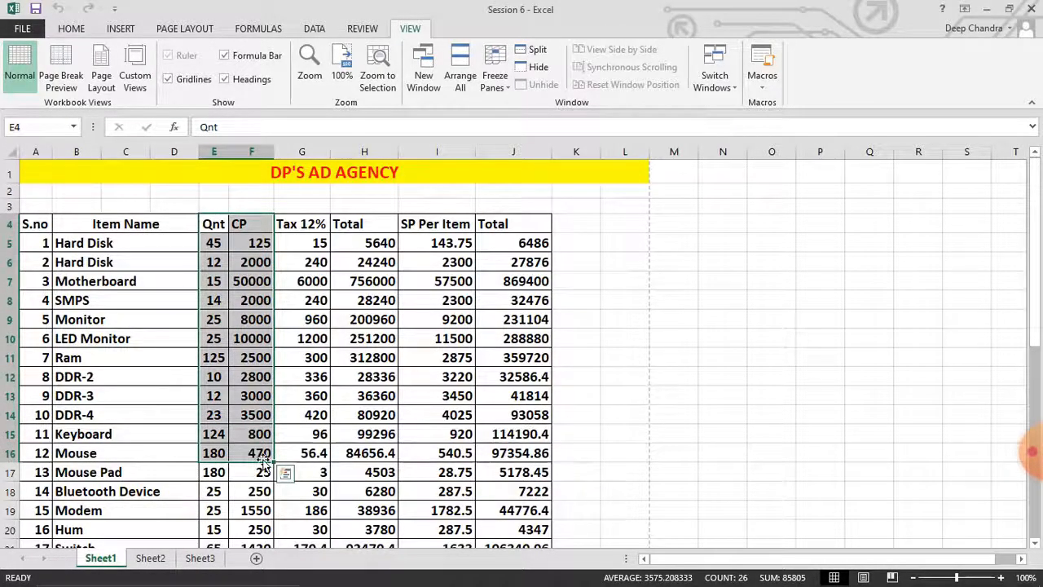
key(ctrl+c)
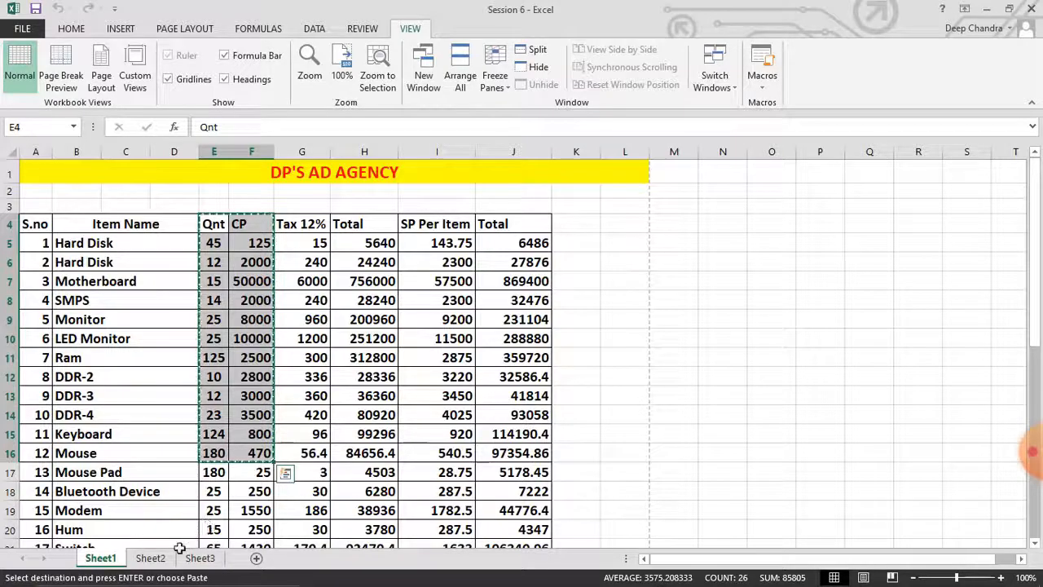
click(150, 557)
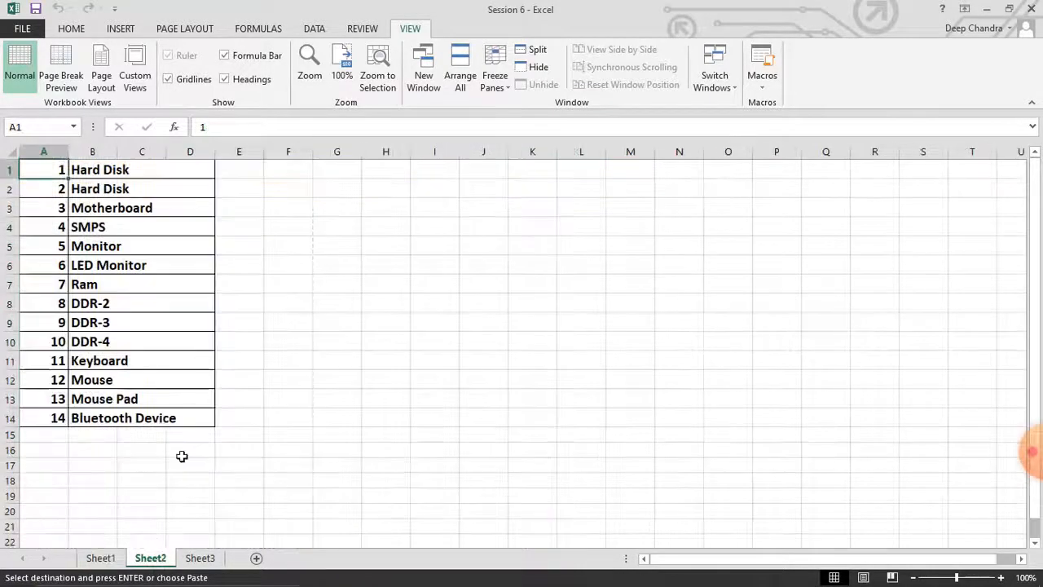
double_click(240, 172)
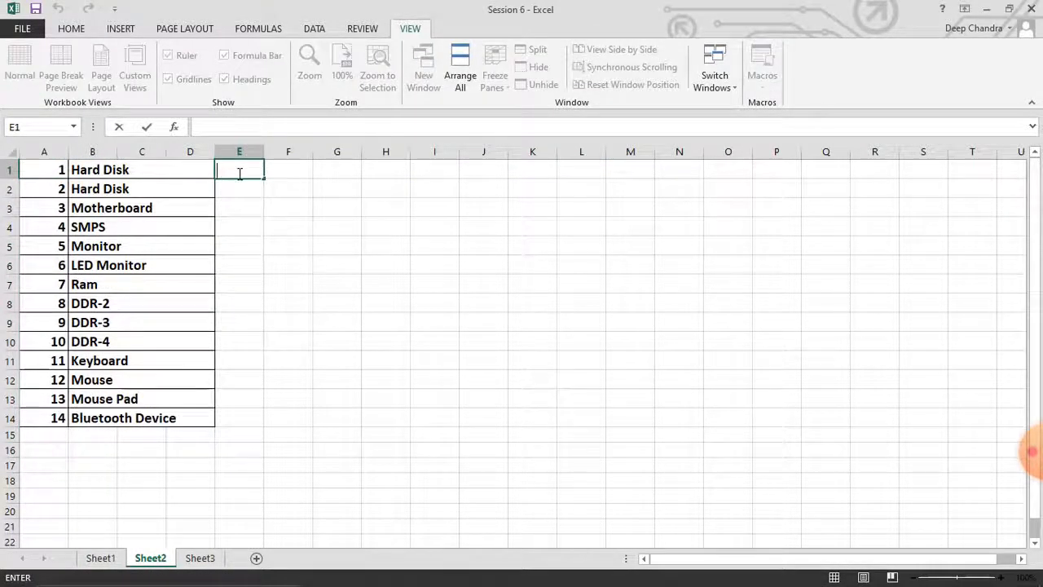
key(Return)
click(240, 173)
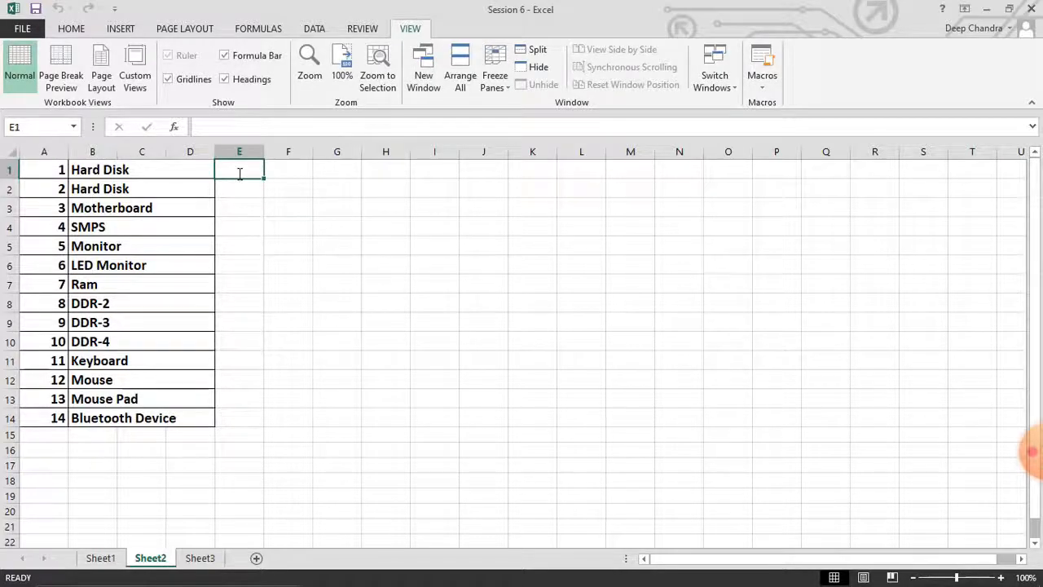
Open a new window of the workbook and arrange both windows in the Tiled layout
click(428, 82)
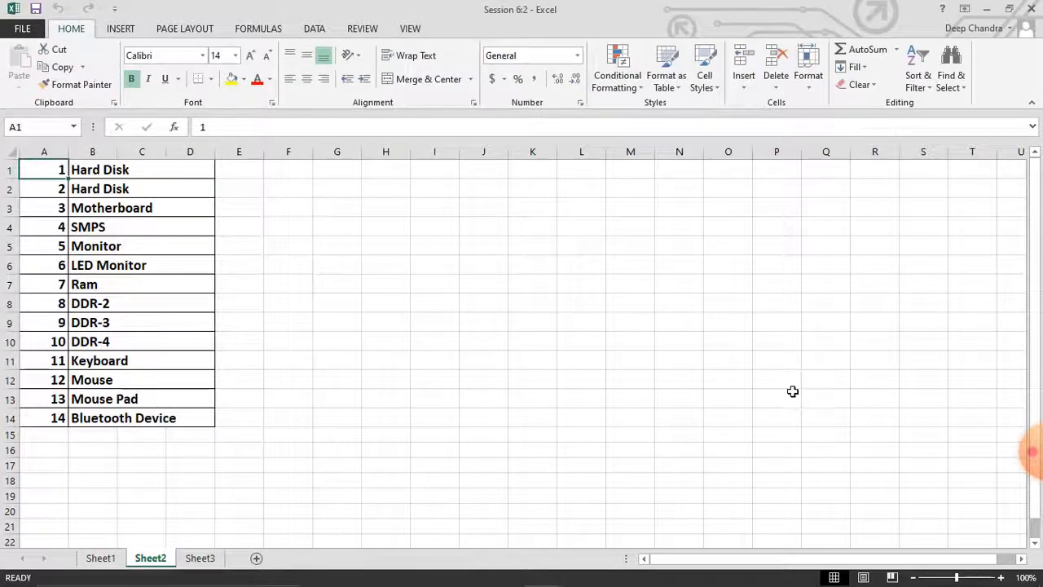
click(410, 30)
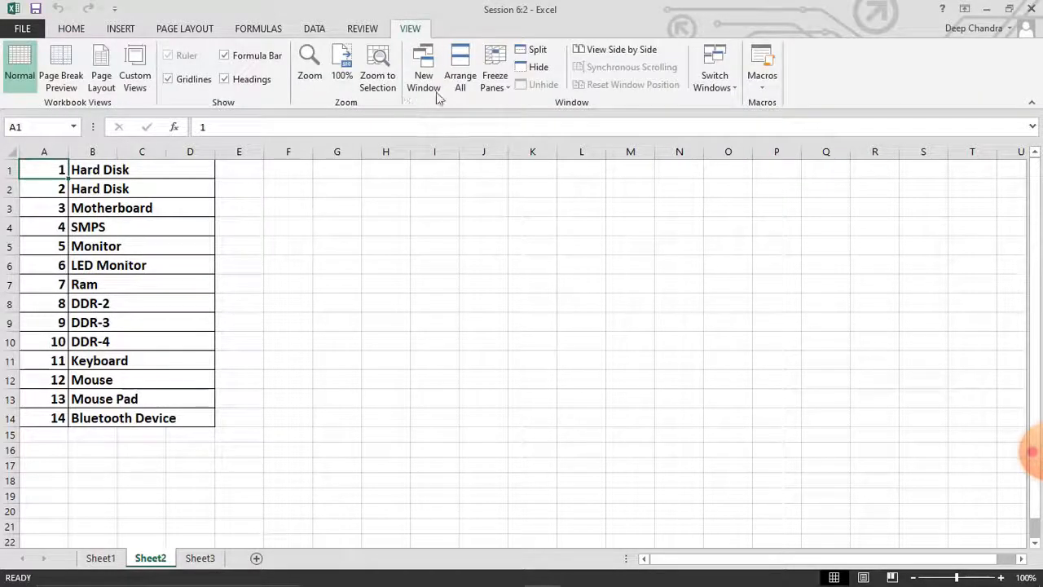
click(461, 78)
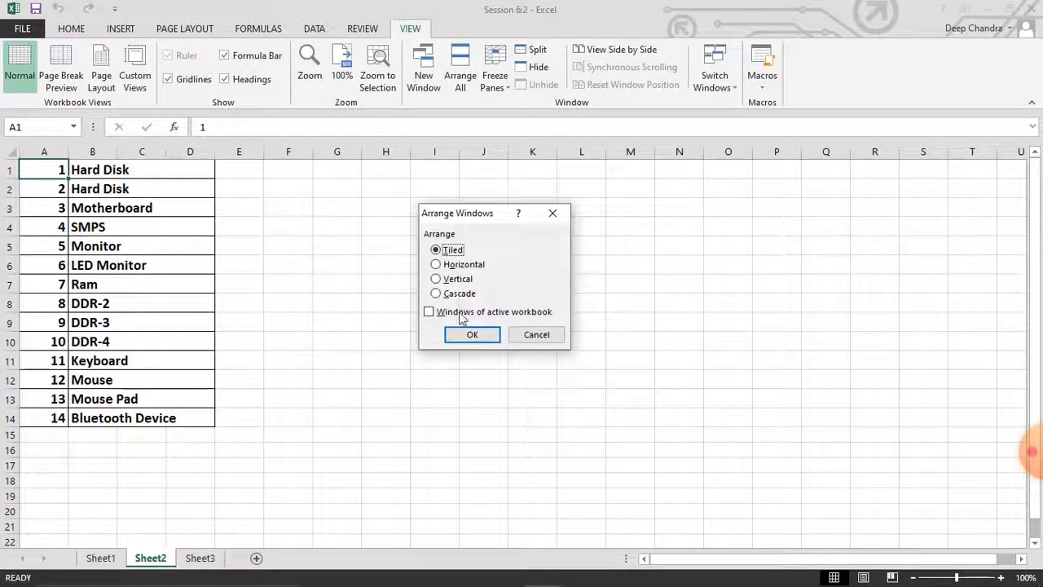
click(472, 334)
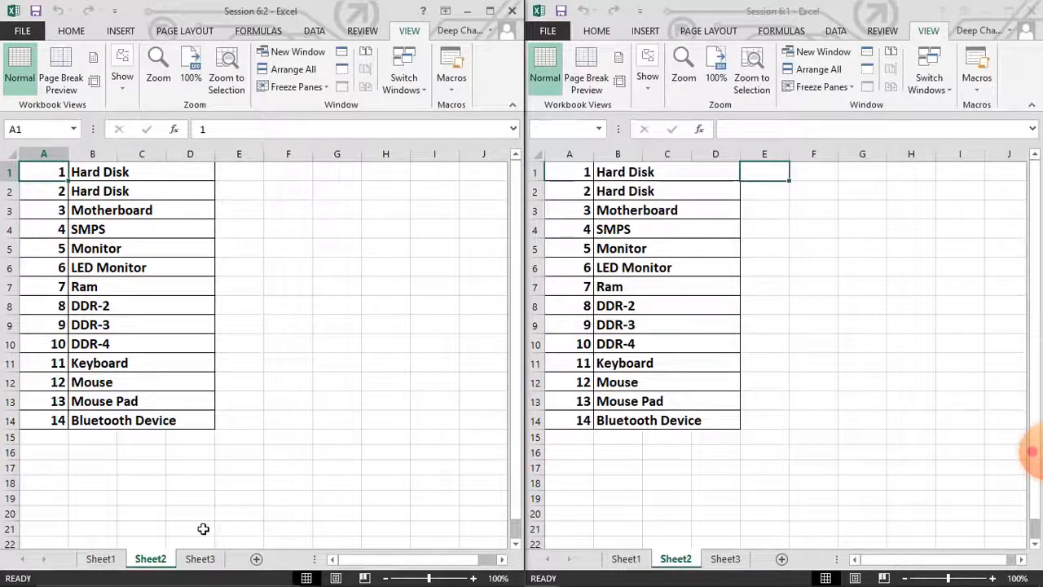
Copy the Qnt and CP columns of rows 4 to 18 on Sheet1 into Sheet2 from cell E1, using the Session 6:1 window
click(100, 559)
drag(214, 227, 258, 505)
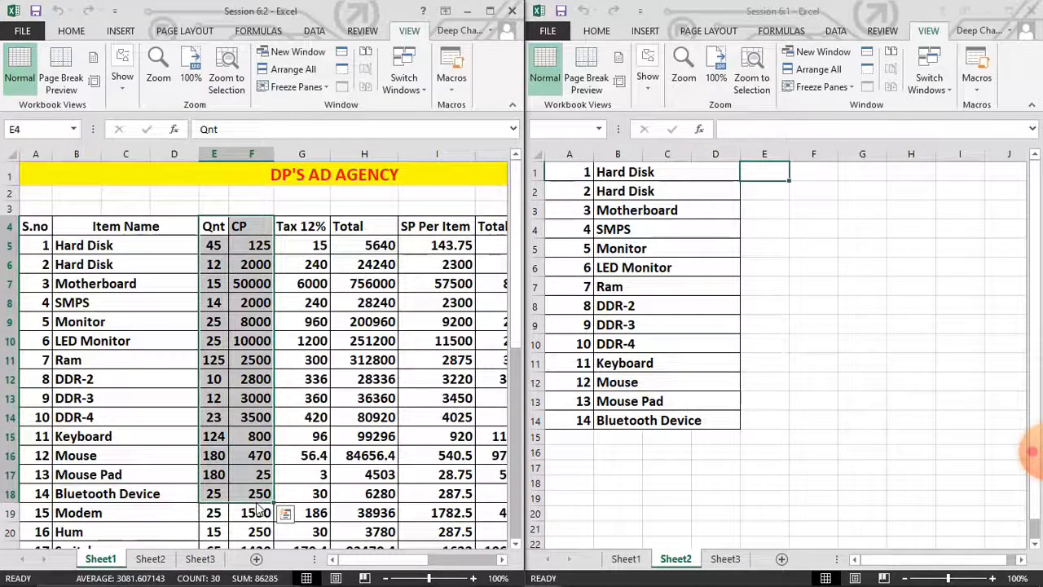
key(ctrl+c)
click(763, 175)
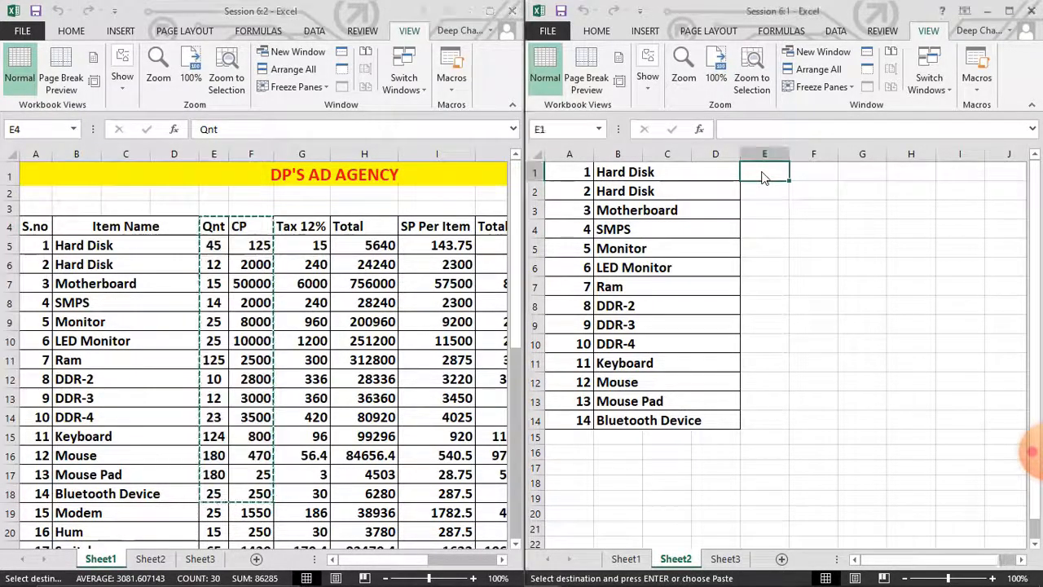
key(ctrl+v)
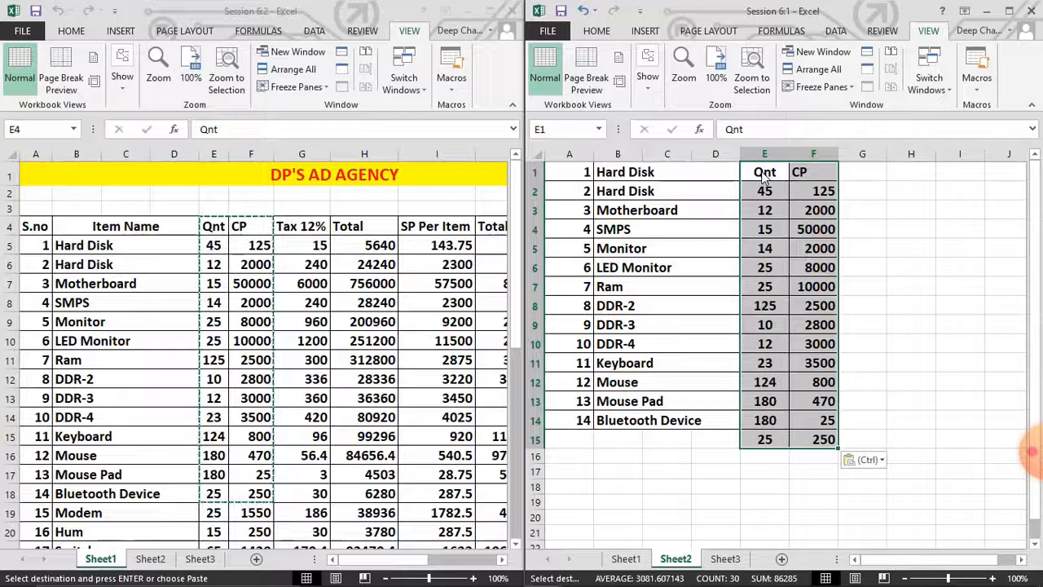
Close the Session 6:1 window, maximize the remaining one, and minimize it to return to the slide show
click(1034, 12)
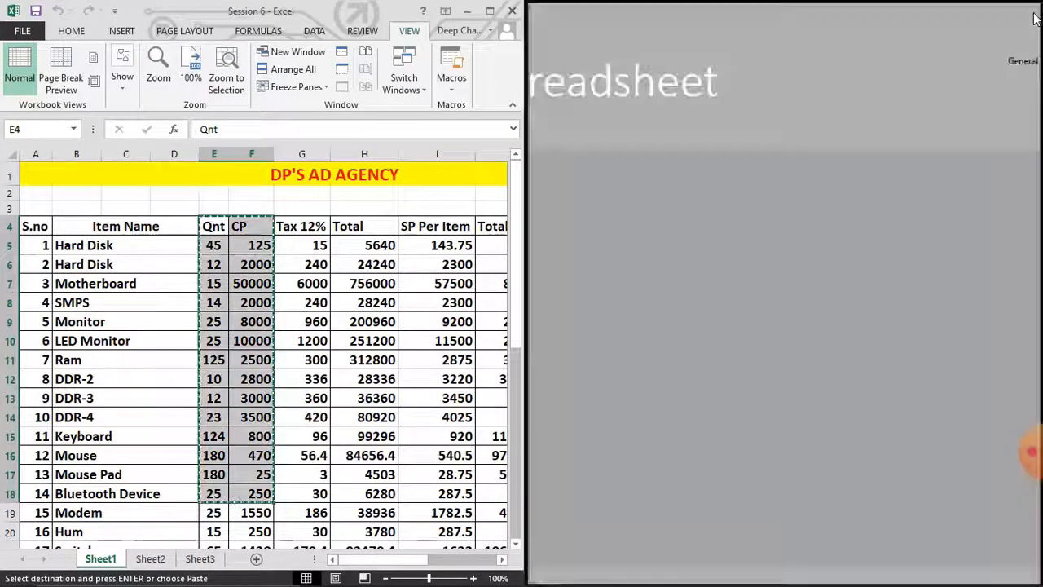
double_click(491, 15)
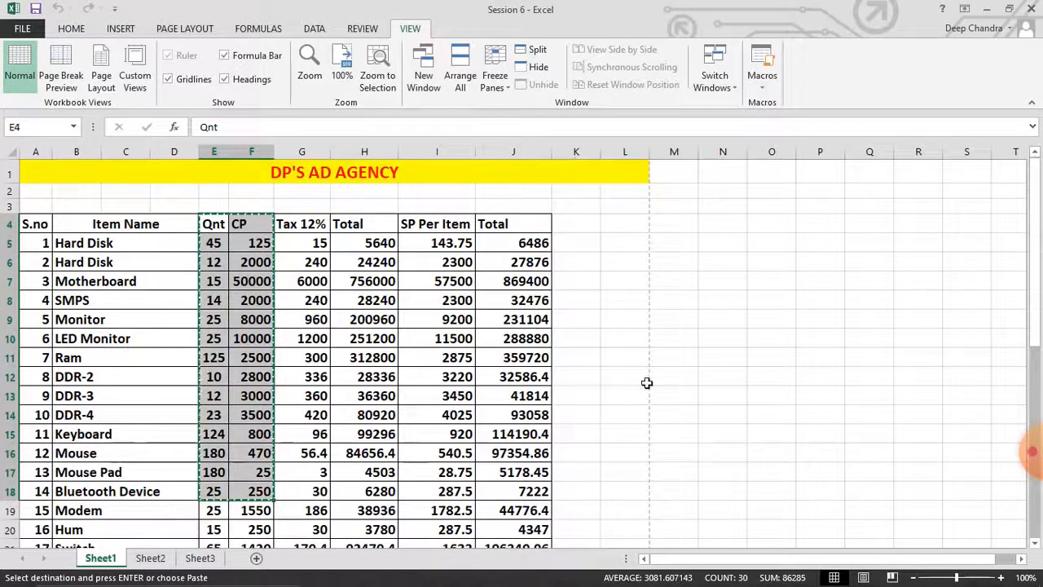
click(989, 9)
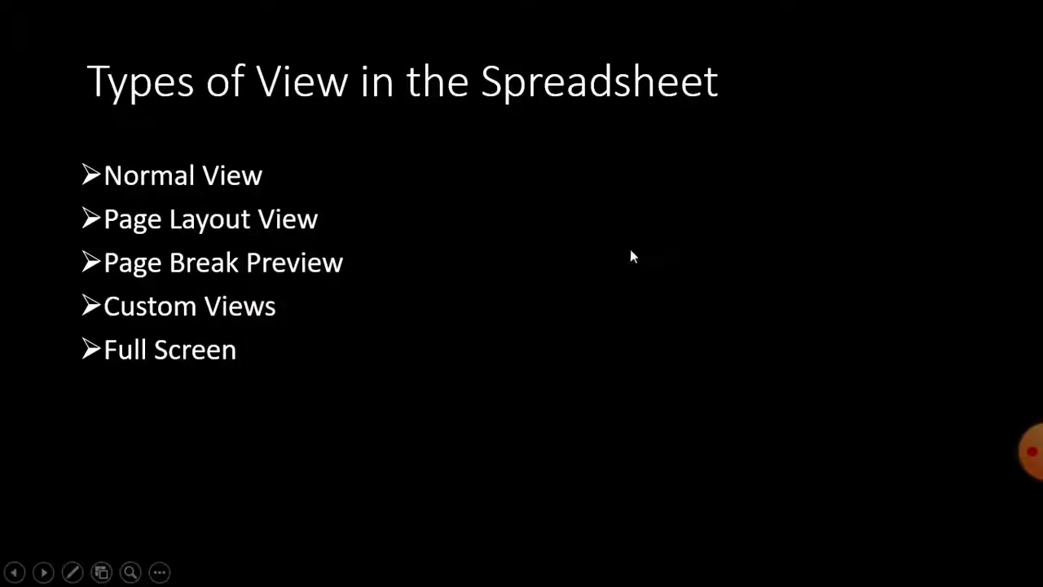